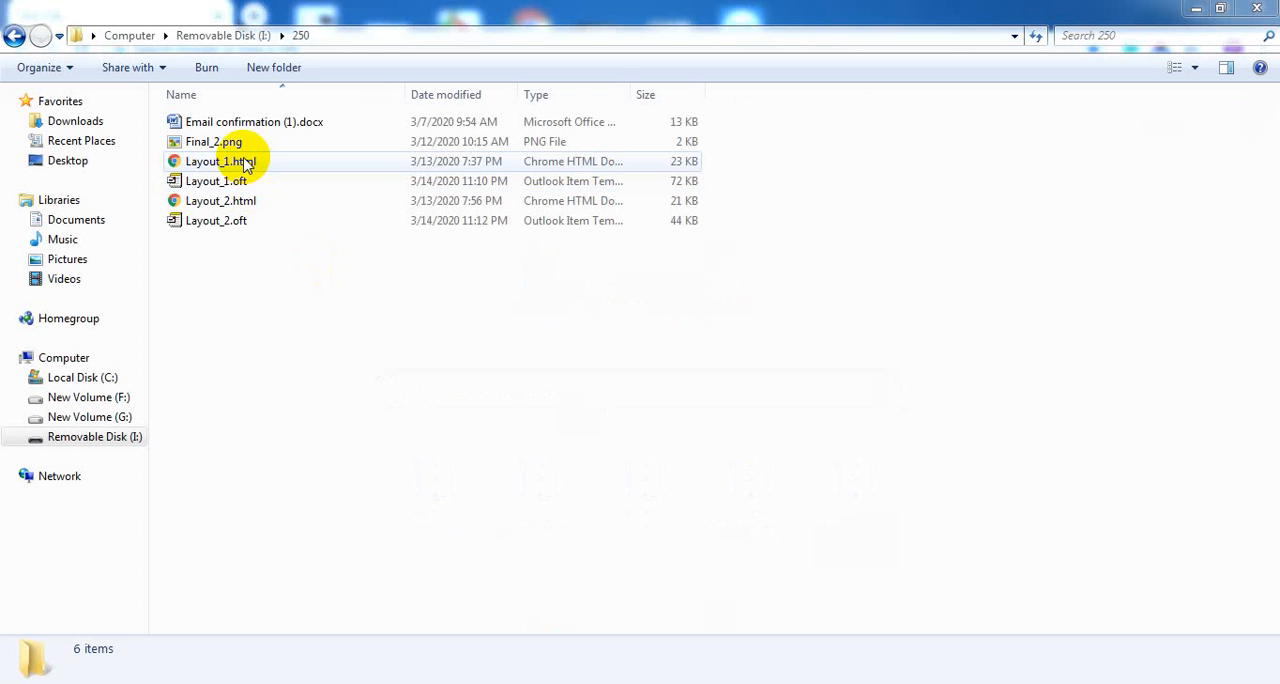
Open Layout_1.html from the 250 folder in the browser and close the empty new tab
{"action": "left_click", "coordinate": [246, 165]}
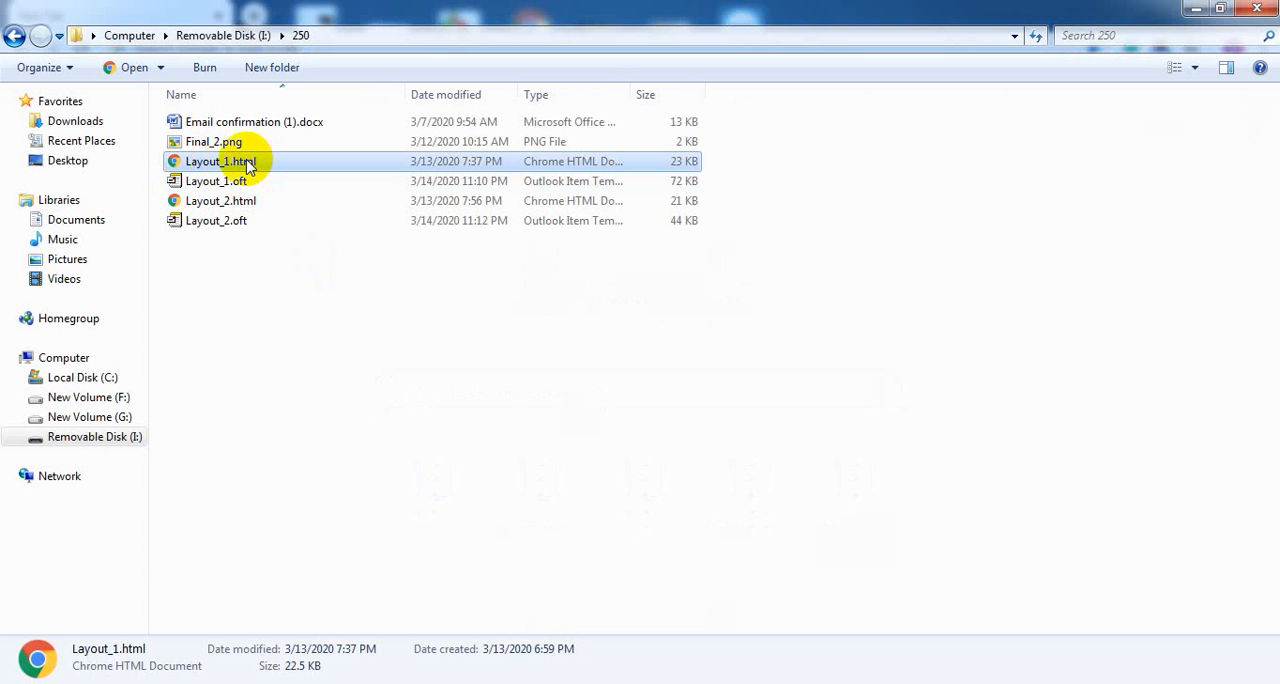
{"action": "double_click", "coordinate": [248, 165]}
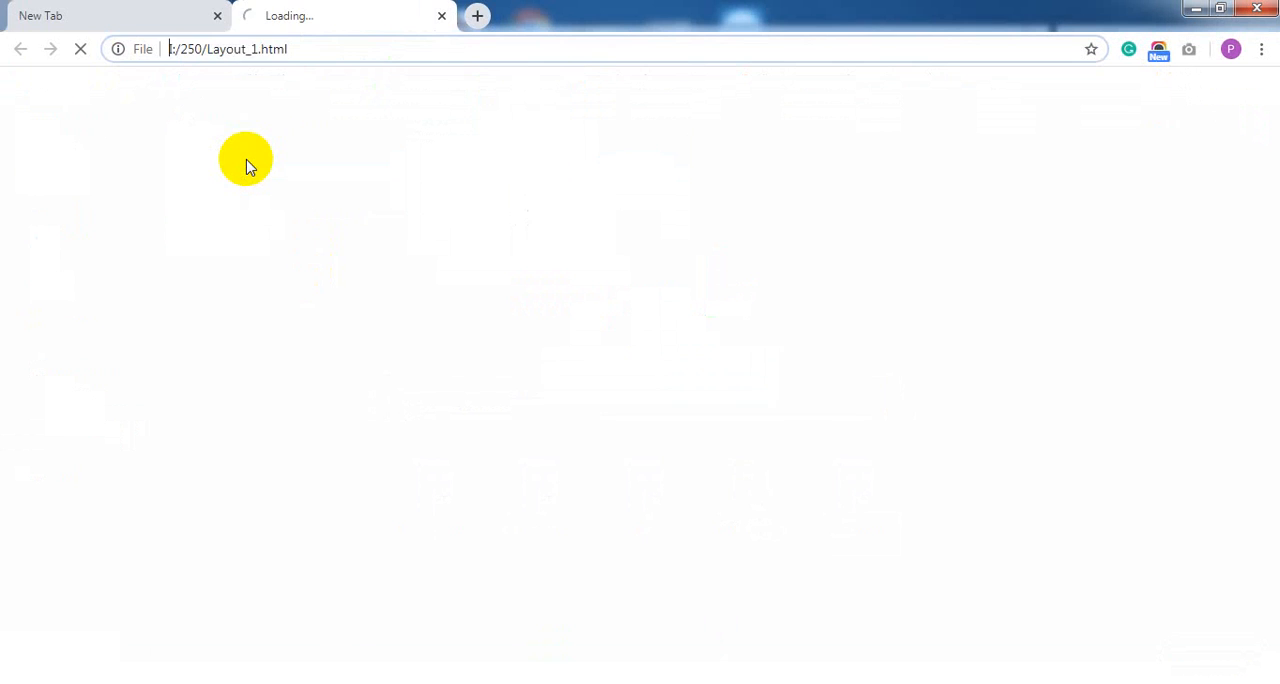
{"action": "left_click", "coordinate": [217, 15]}
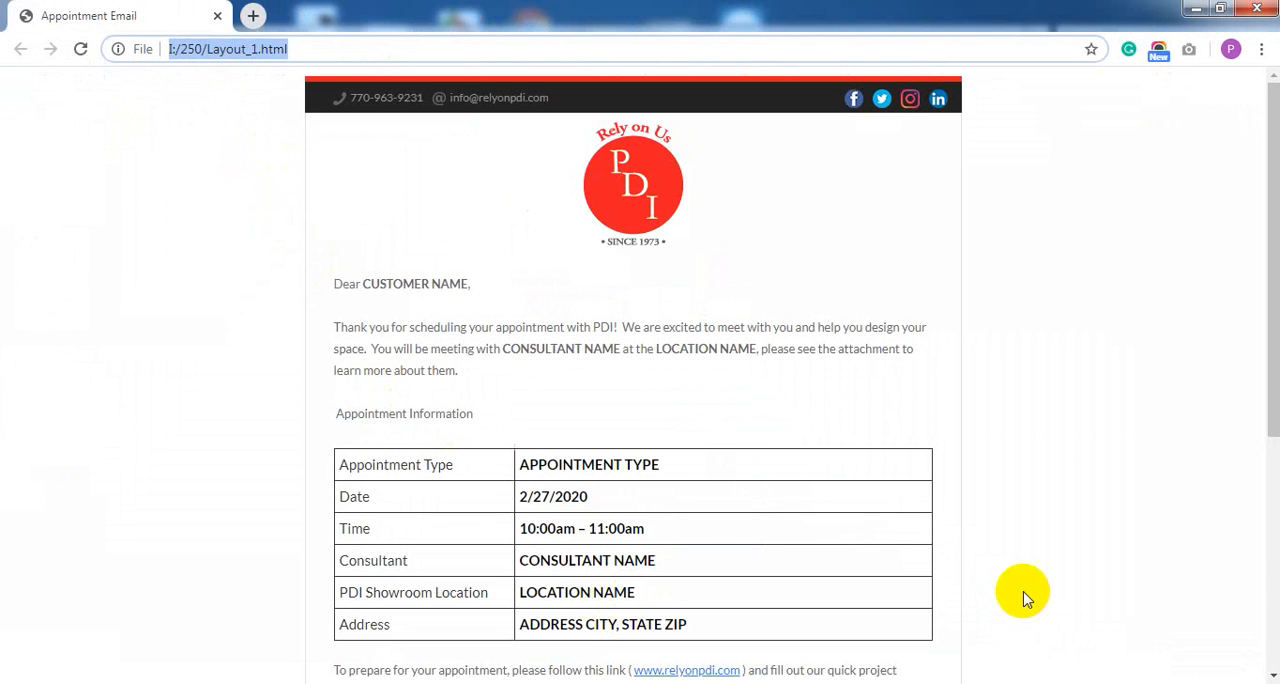
{"action": "left_click", "coordinate": [1025, 560]}
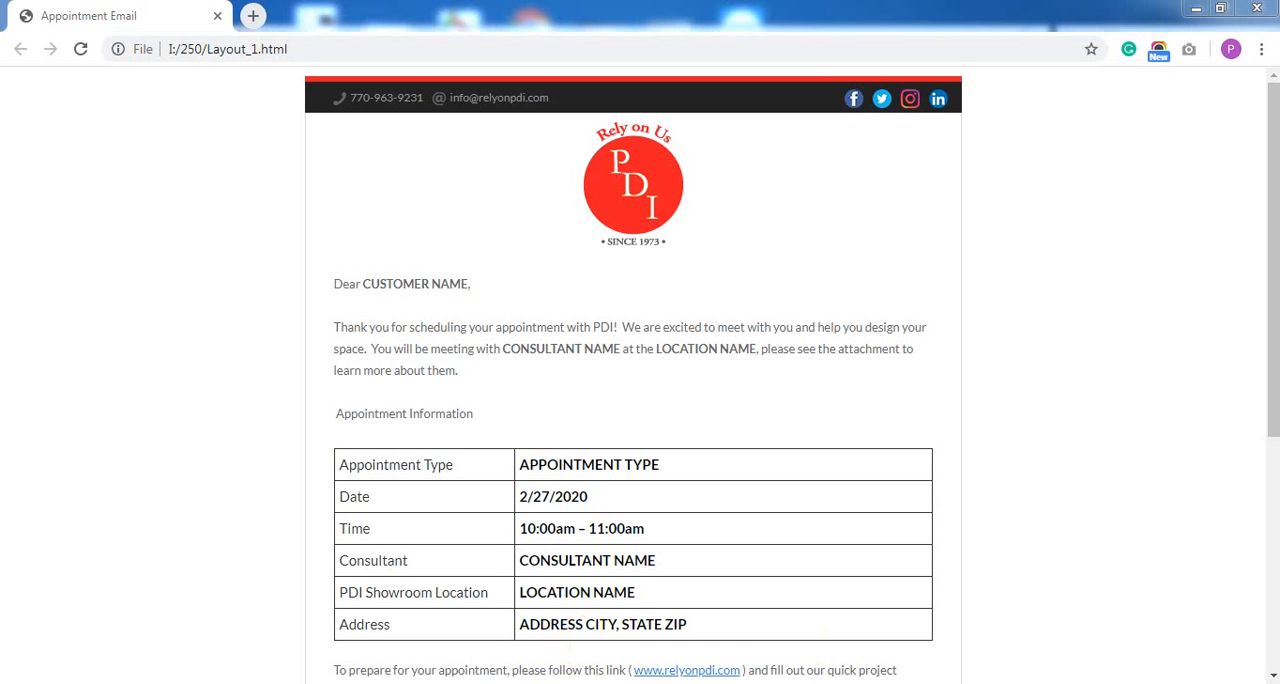
Copy the entire Layout_1.html page into the body of the blank Outlook message, clearing any stray text there
{"action": "key", "text": "ctrl+a"}
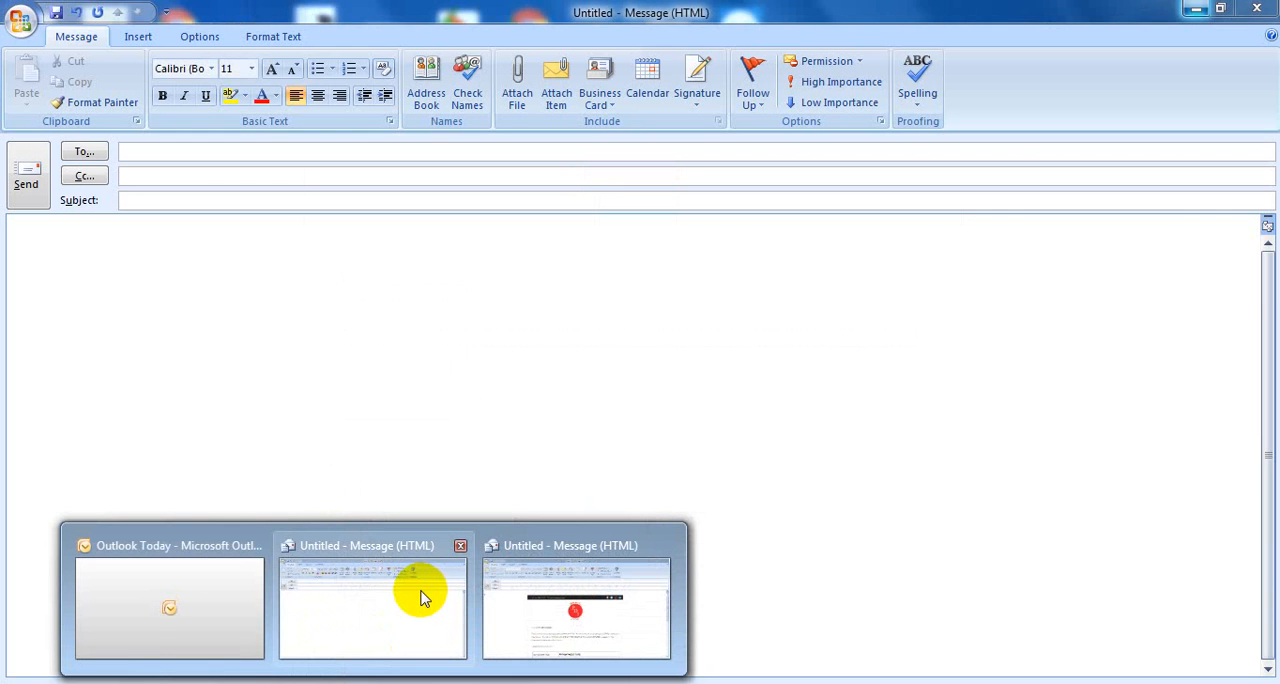
{"action": "left_click", "coordinate": [421, 594]}
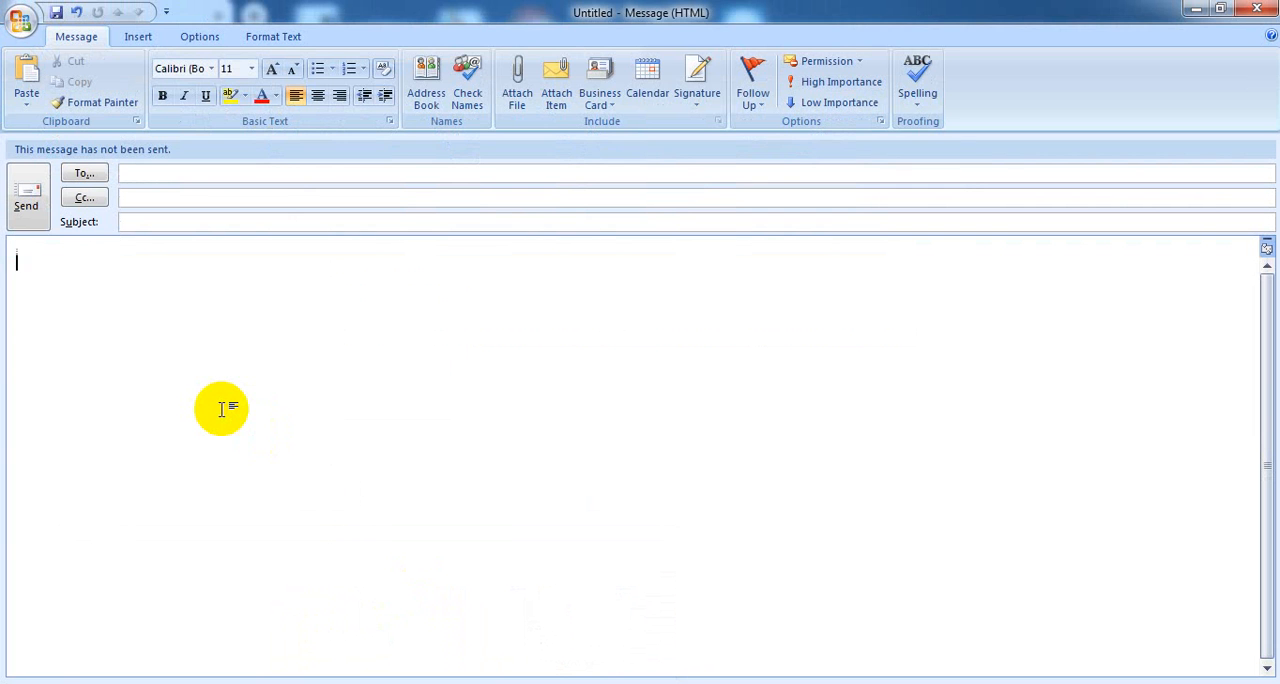
{"action": "type", "text": "Dr. Geoffrey"}
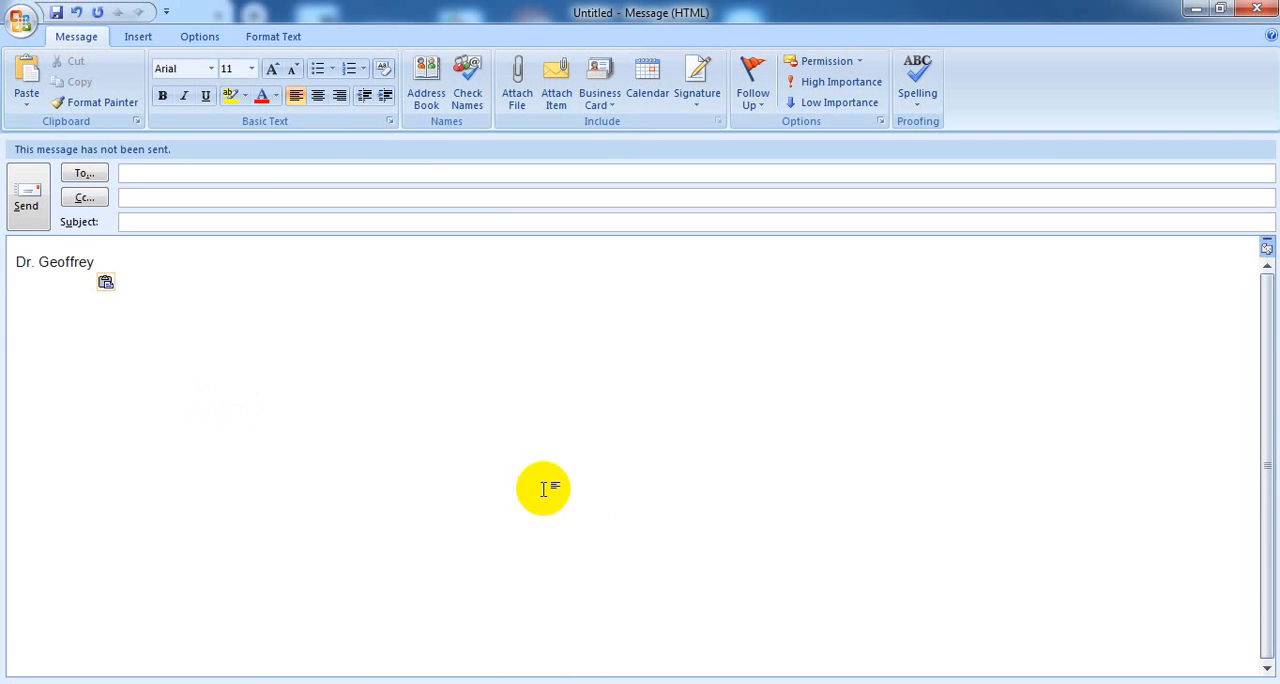
{"action": "left_click", "coordinate": [548, 682]}
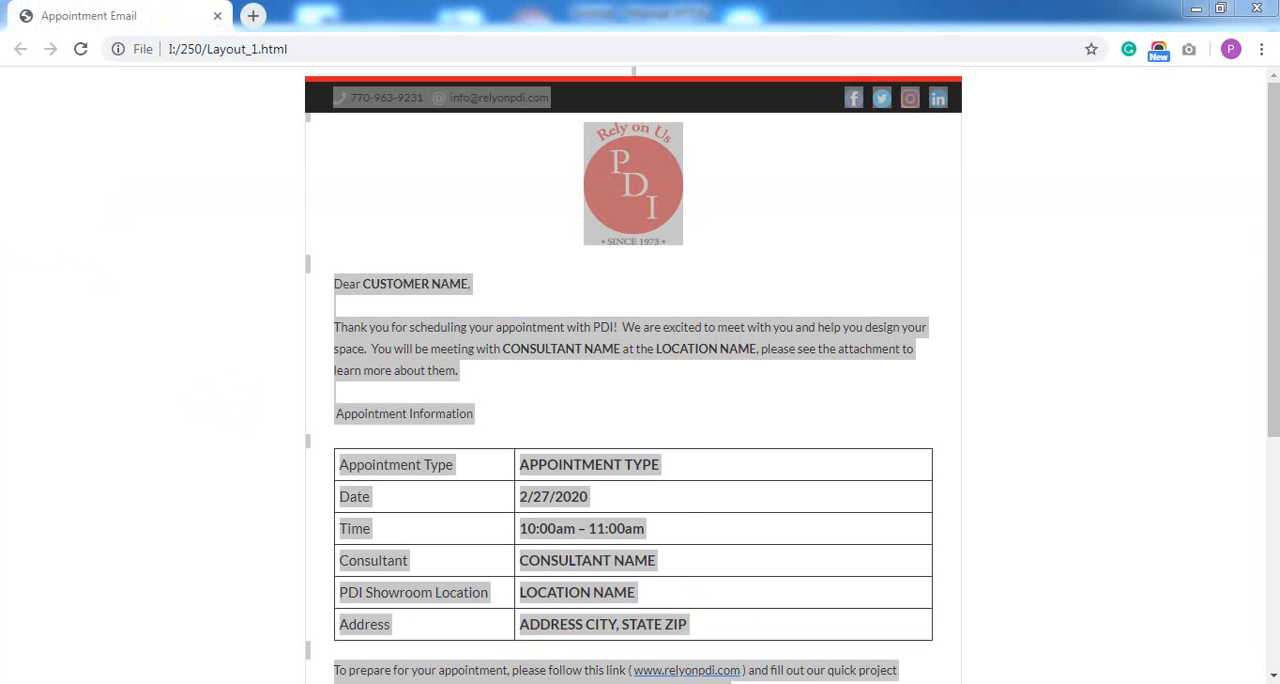
{"action": "mouse_move", "coordinate": [374, 683]}
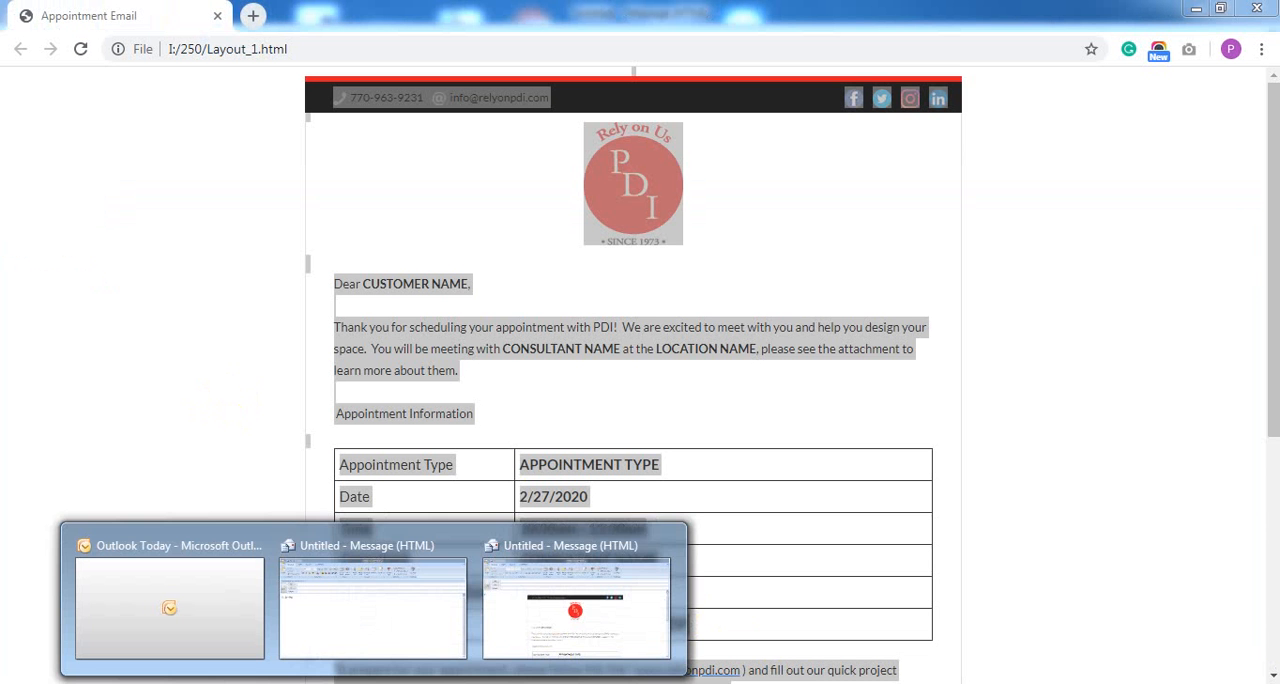
{"action": "left_click", "coordinate": [380, 591]}
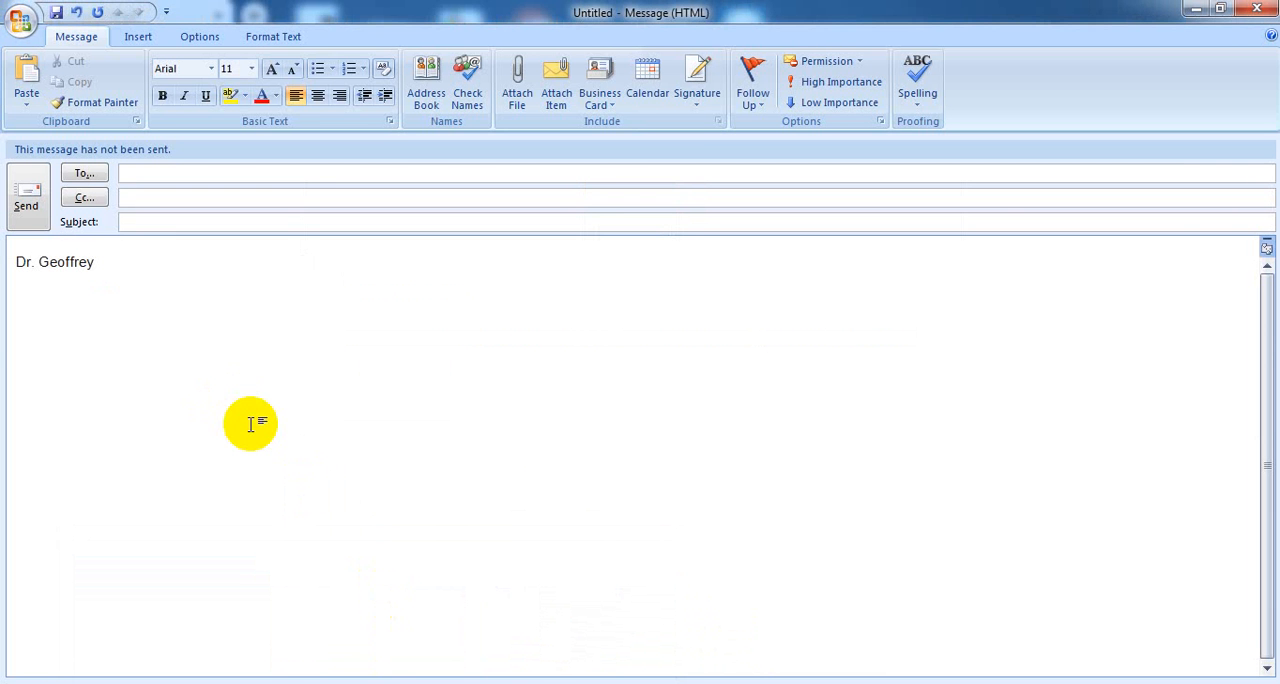
{"action": "key", "text": "ctrl+a"}
{"action": "key", "text": "Delete"}
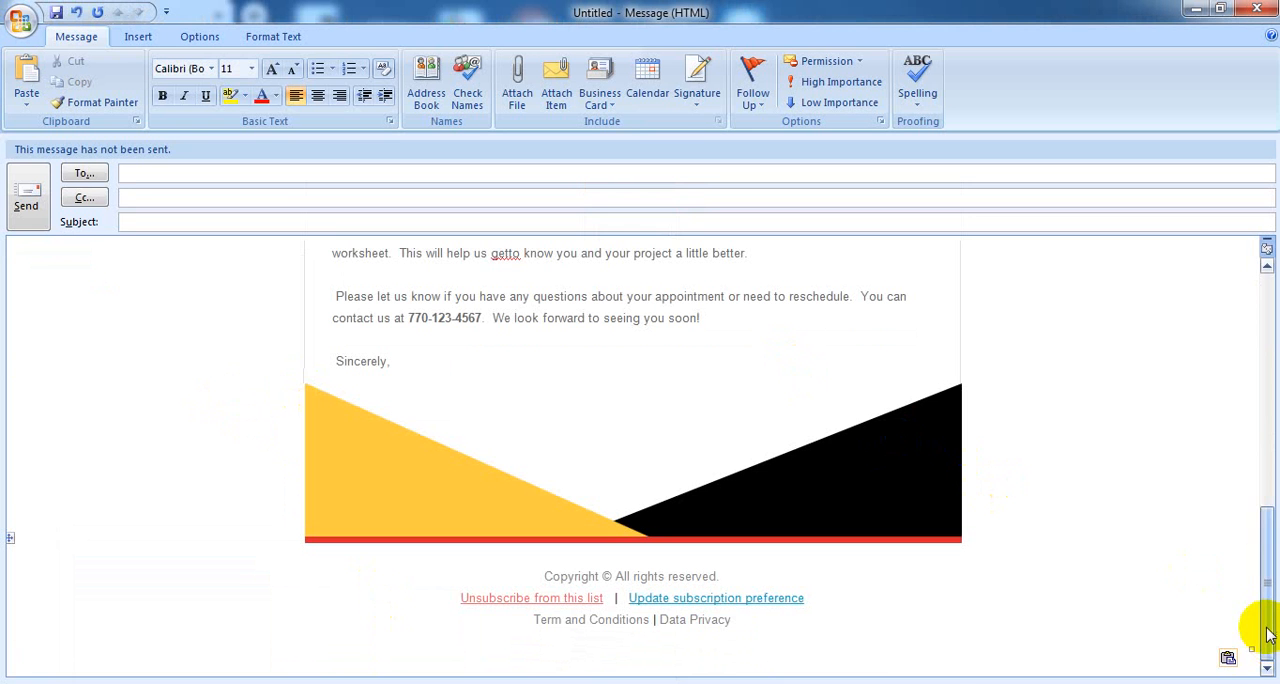
{"action": "left_click_drag", "start_coordinate": [1265, 622], "coordinate": [1266, 520]}
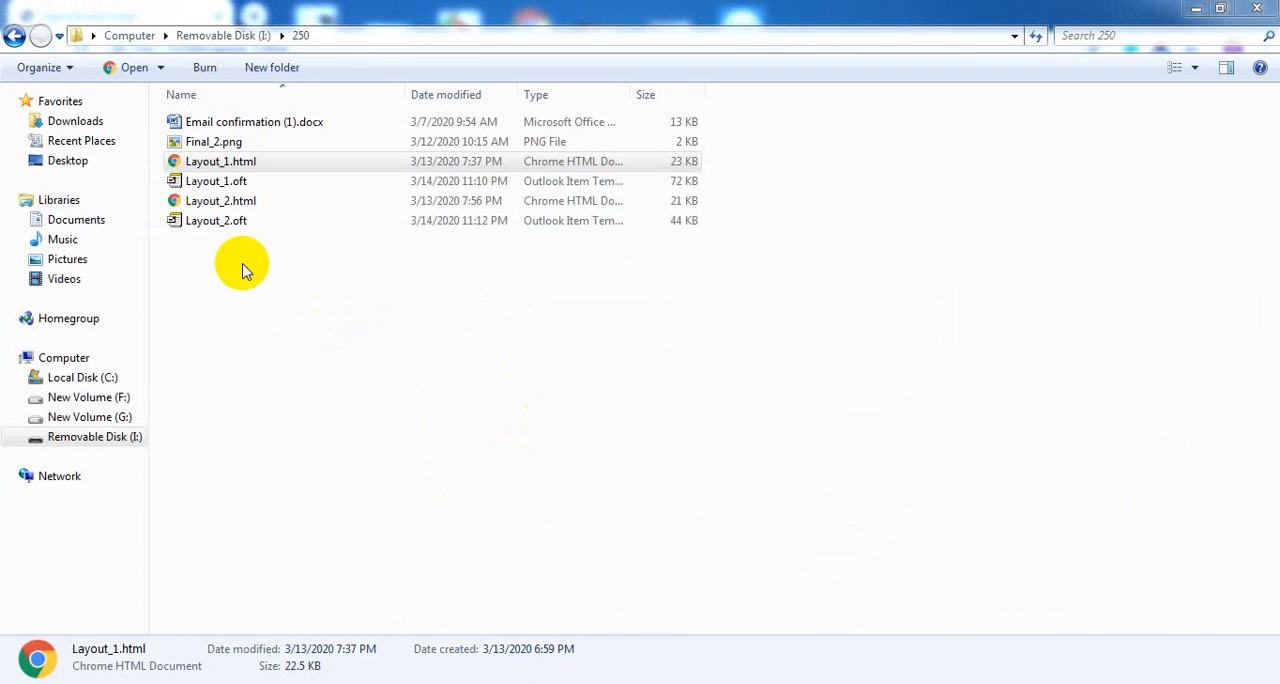
Open the Layout_1.oft template from the 250 folder as a new Outlook message
{"action": "left_click", "coordinate": [224, 186]}
{"action": "double_click", "coordinate": [224, 186]}
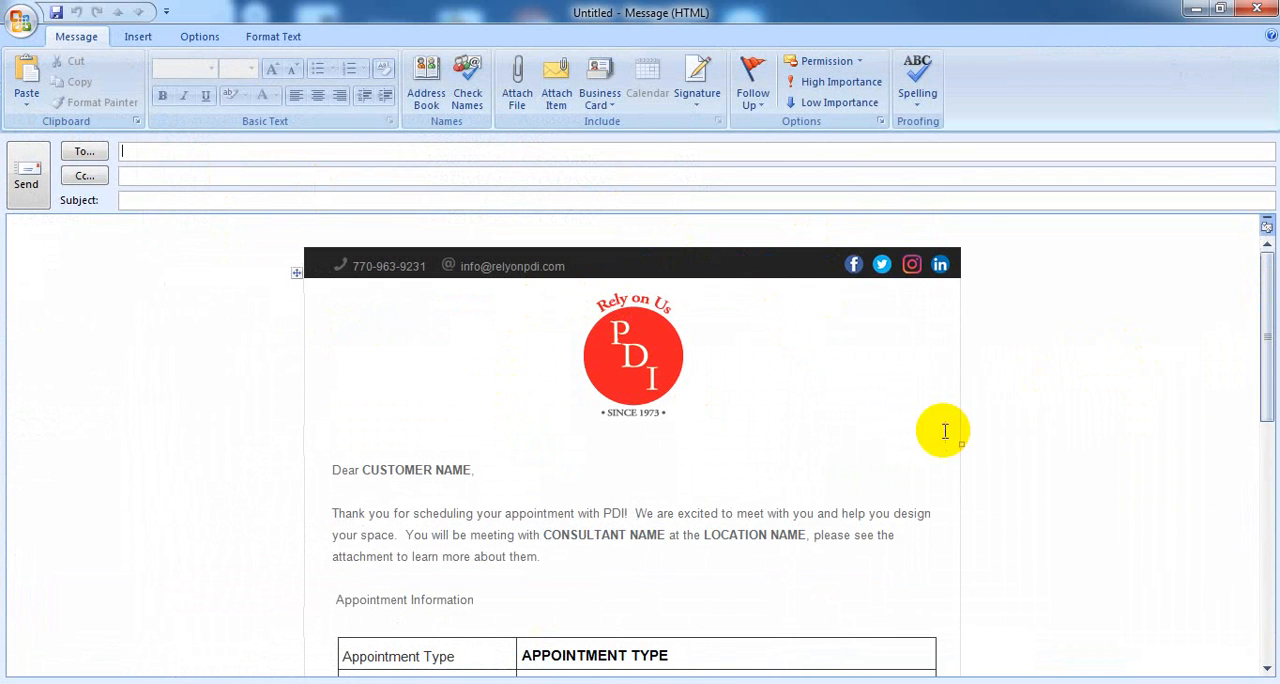
{"action": "left_click", "coordinate": [550, 658]}
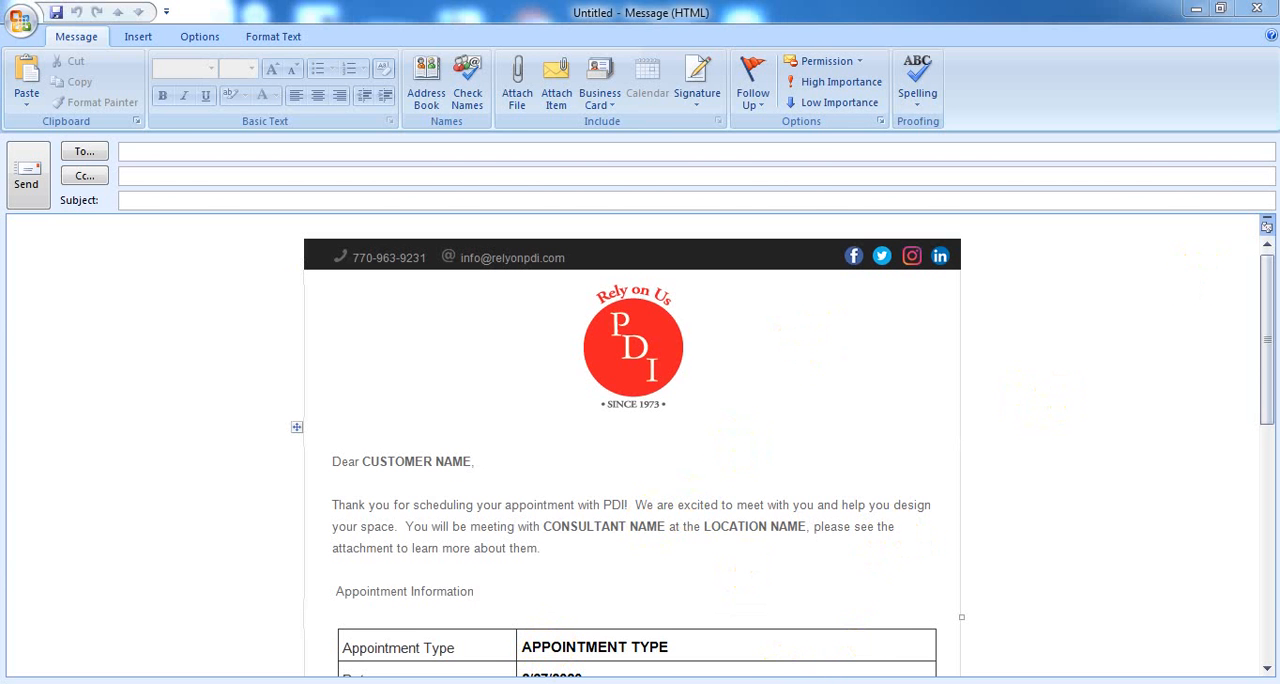
Replace the CUSTOMER NAME placeholder in the greeting with the customer name from cell B5 of AppointmentList.xlsx in Excel, followed by a comma
{"action": "left_click", "coordinate": [580, 682]}
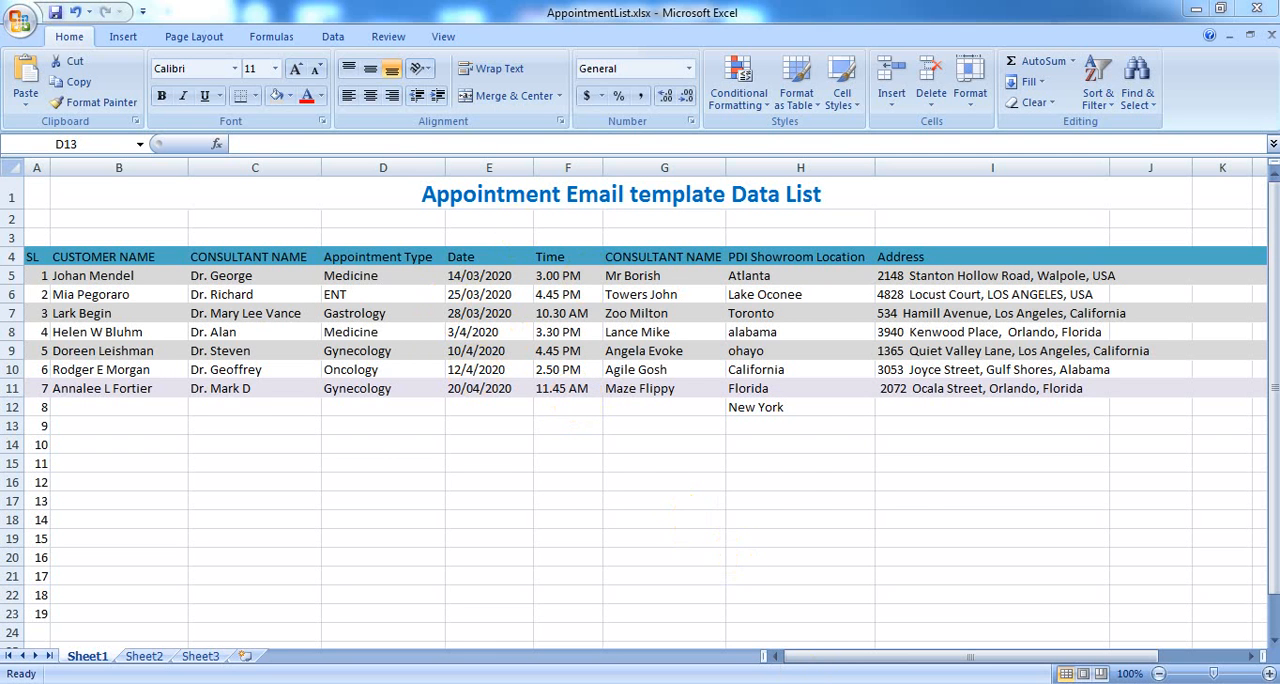
{"action": "key", "text": "alt+Tab"}
{"action": "double_click", "coordinate": [395, 455]}
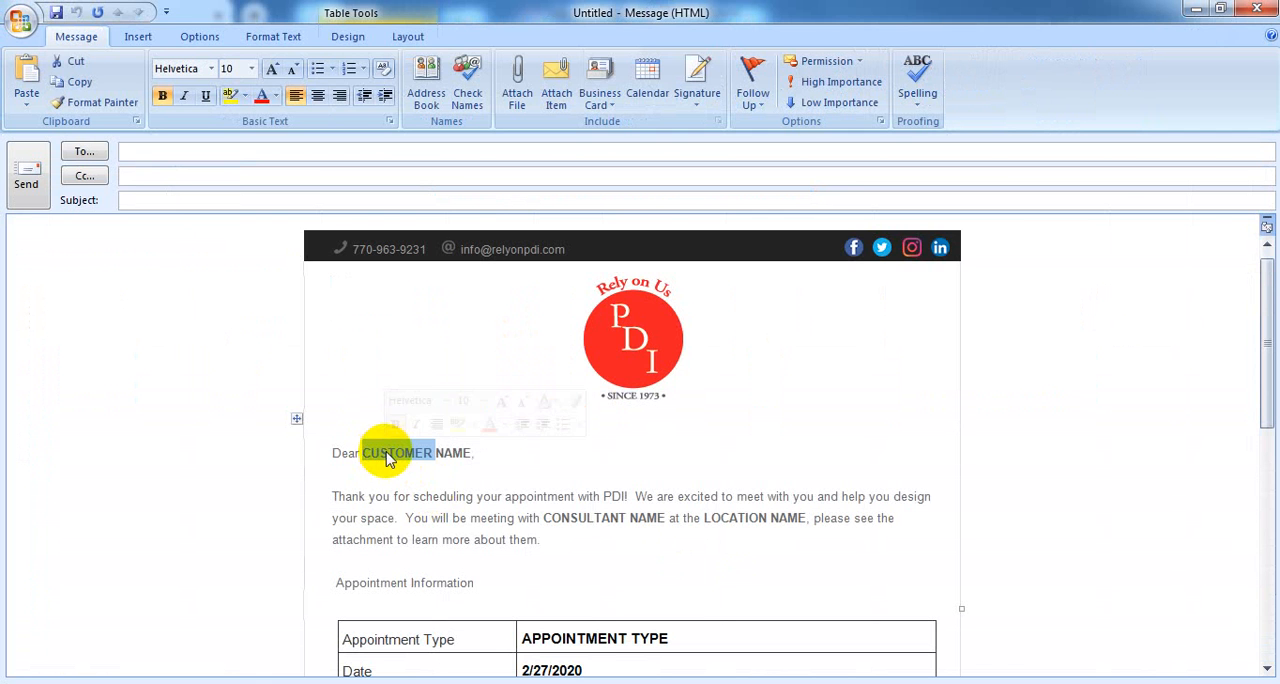
{"action": "left_click", "coordinate": [362, 453]}
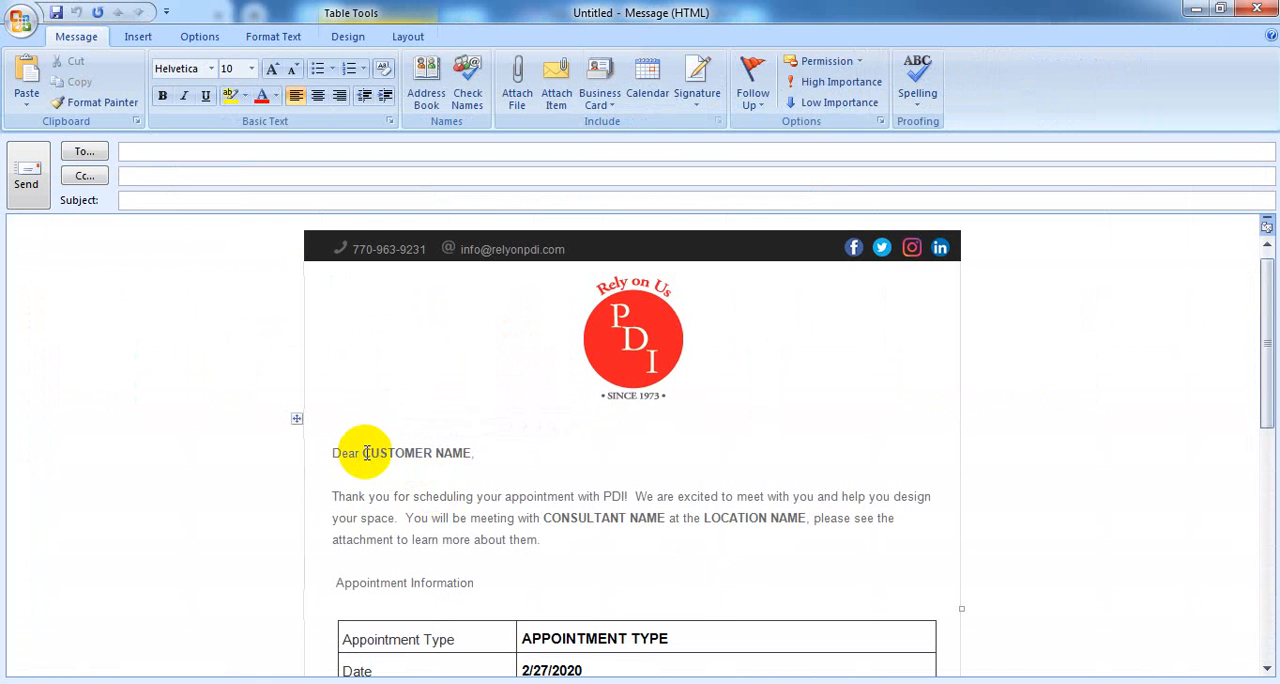
{"action": "left_click", "coordinate": [471, 455], "text": "shift"}
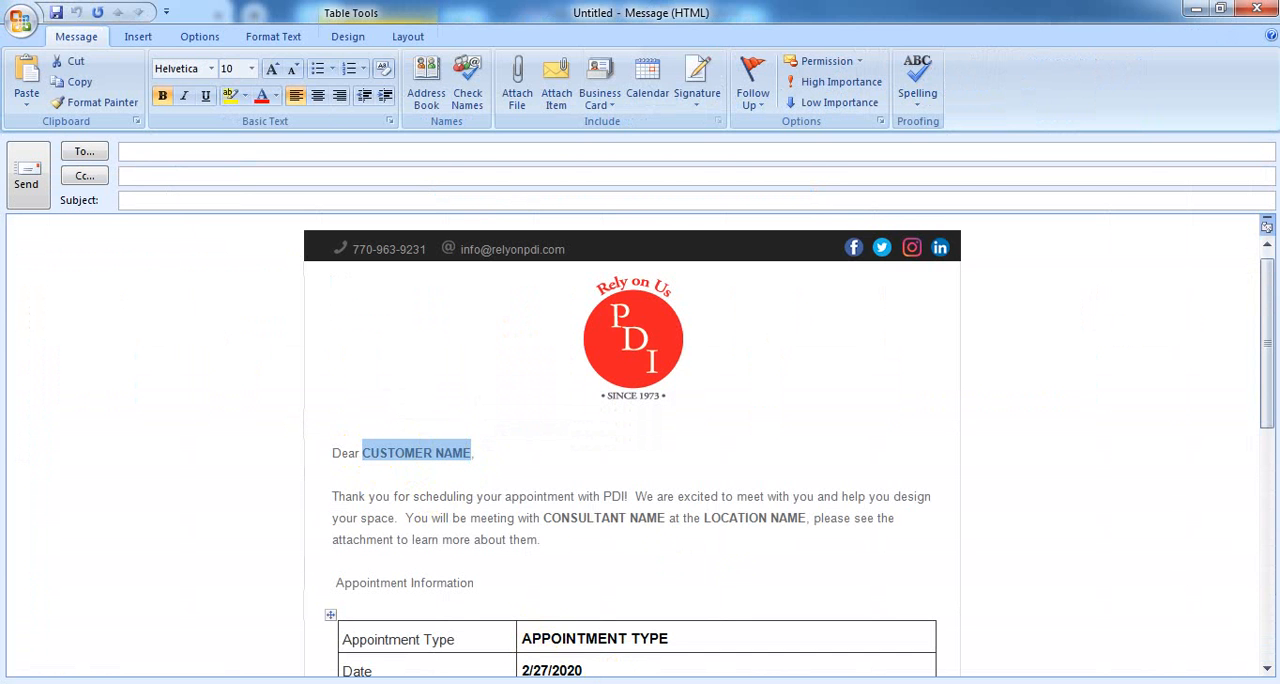
{"action": "key", "text": "alt+Tab"}
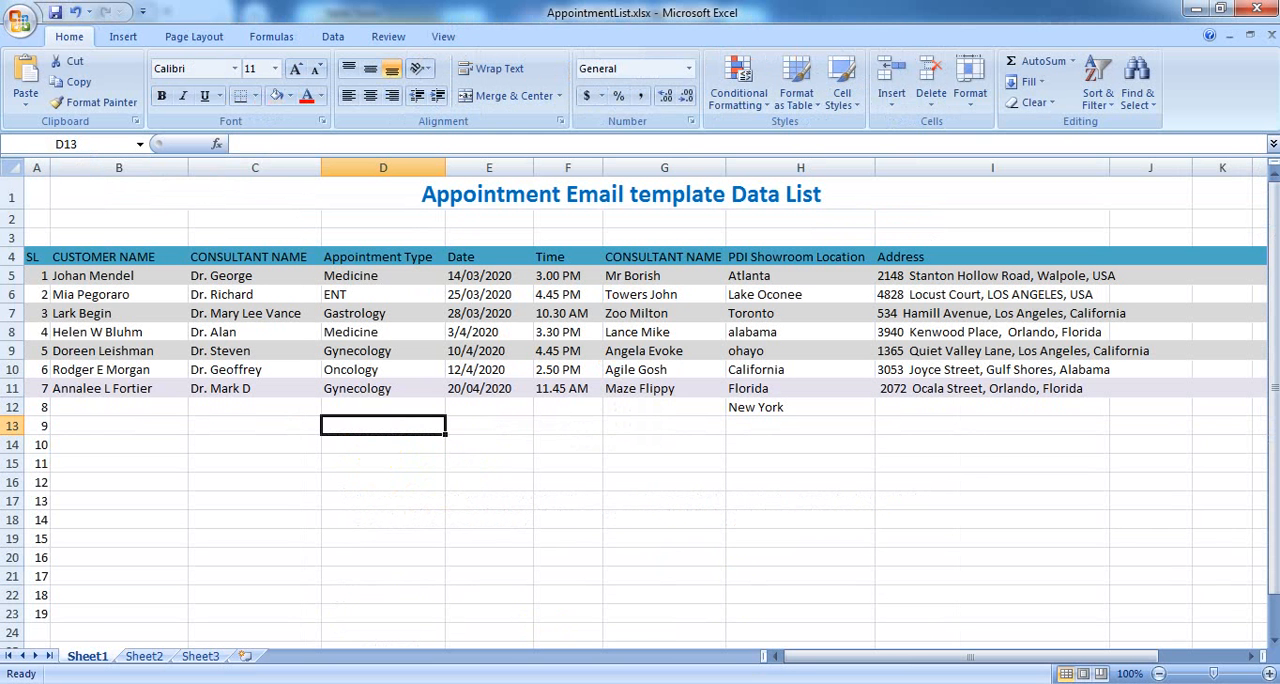
{"action": "double_click", "coordinate": [108, 276]}
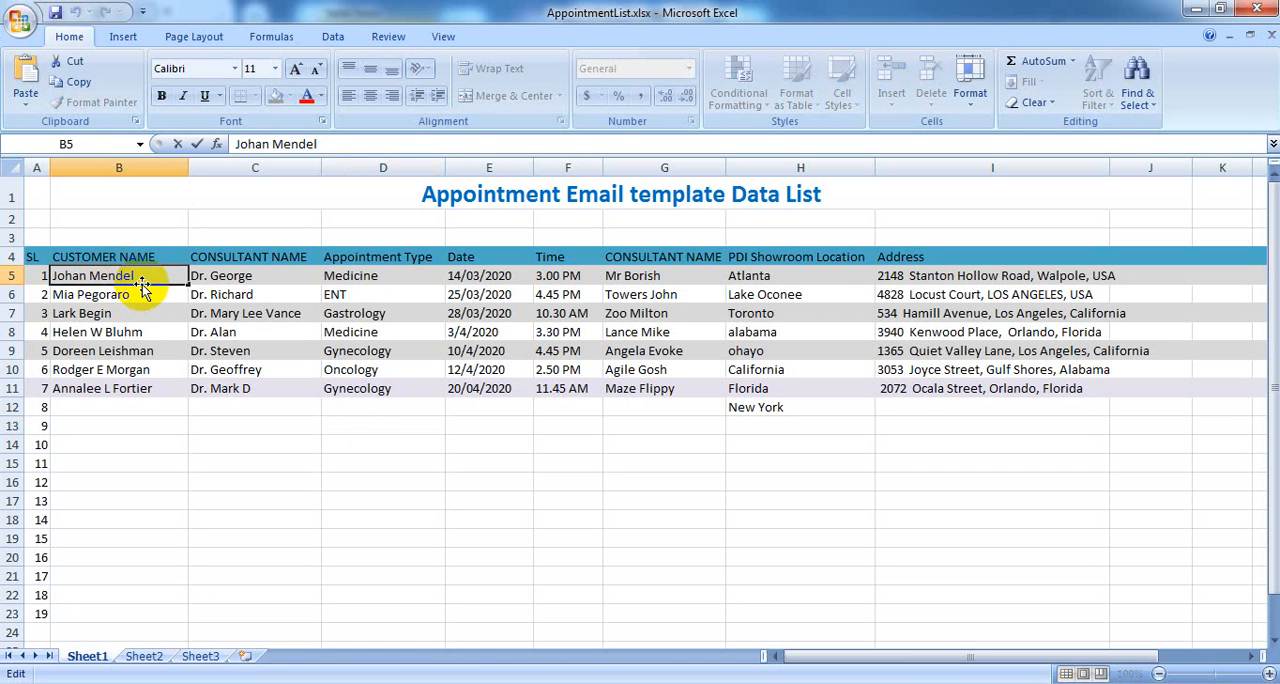
{"action": "left_click_drag", "start_coordinate": [140, 280], "coordinate": [50, 275]}
{"action": "key", "text": "ctrl+c"}
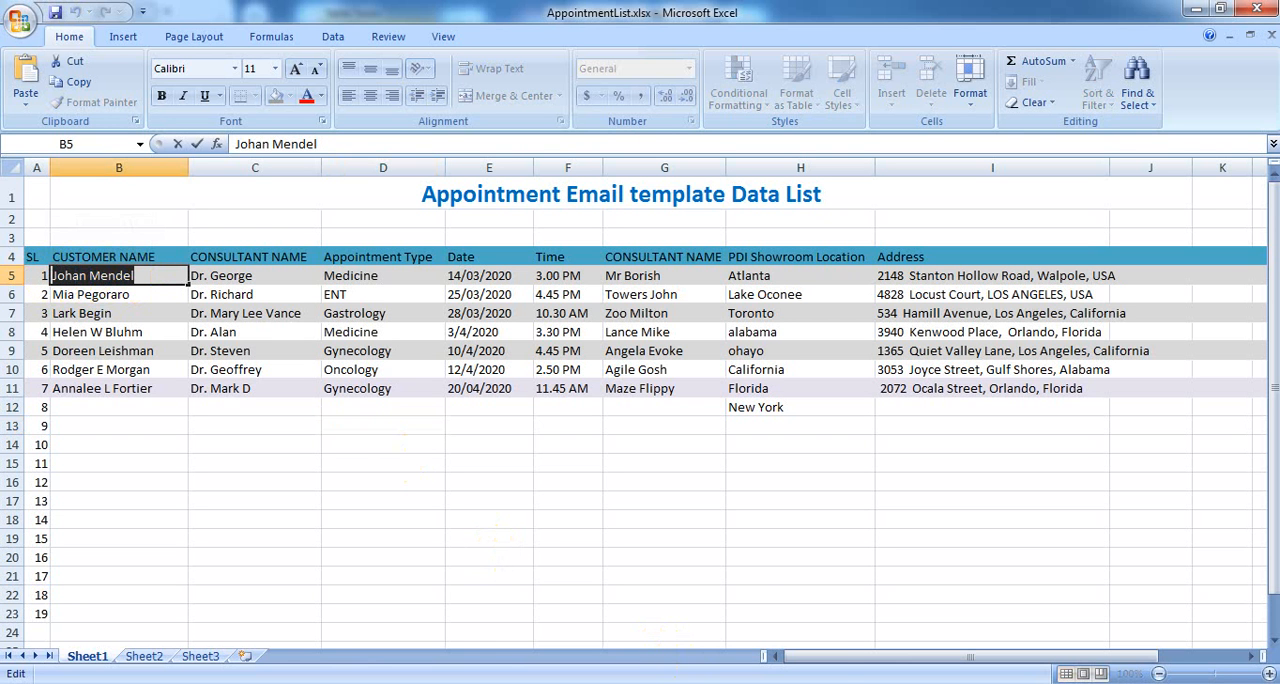
{"action": "left_click", "coordinate": [428, 683]}
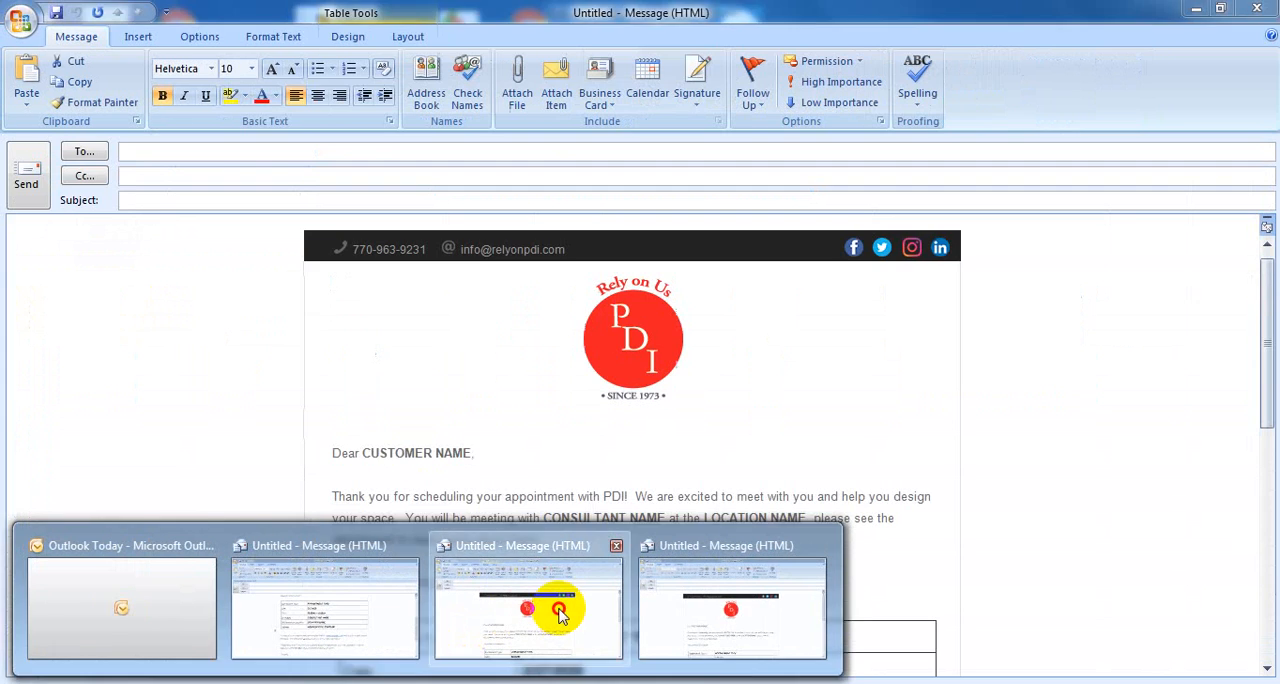
{"action": "left_click", "coordinate": [513, 622]}
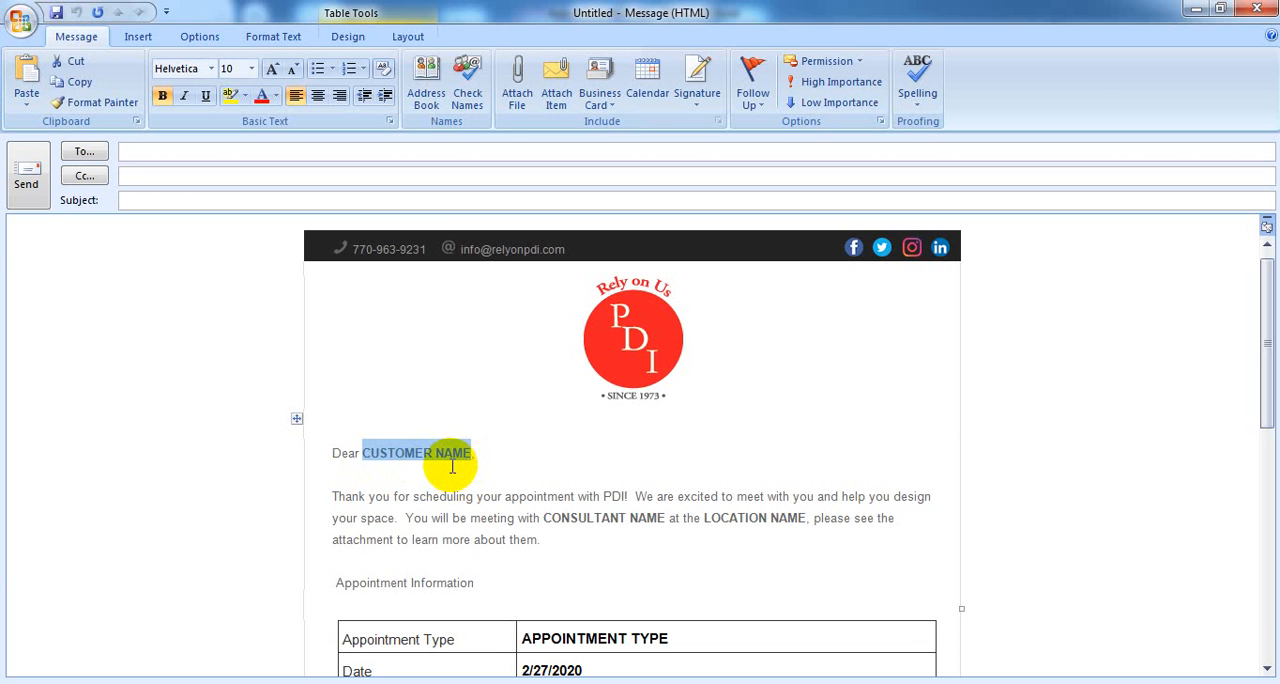
{"action": "key", "text": "ctrl+v"}
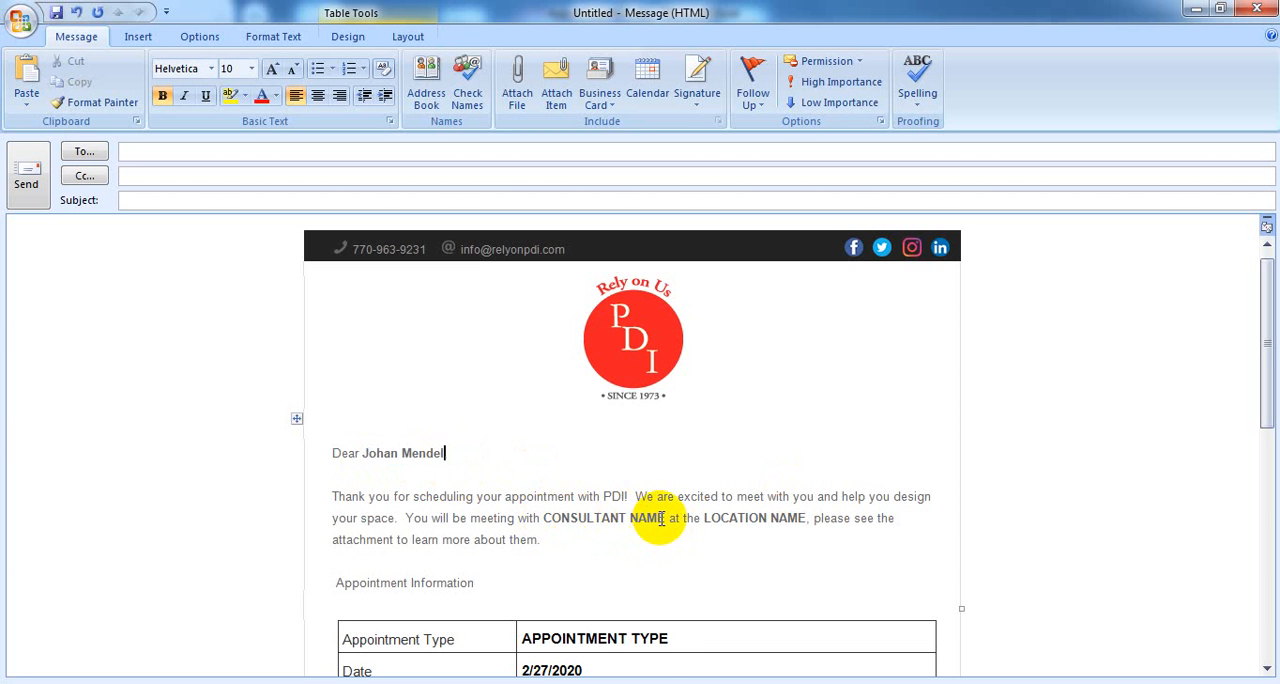
{"action": "type", "text": ","}
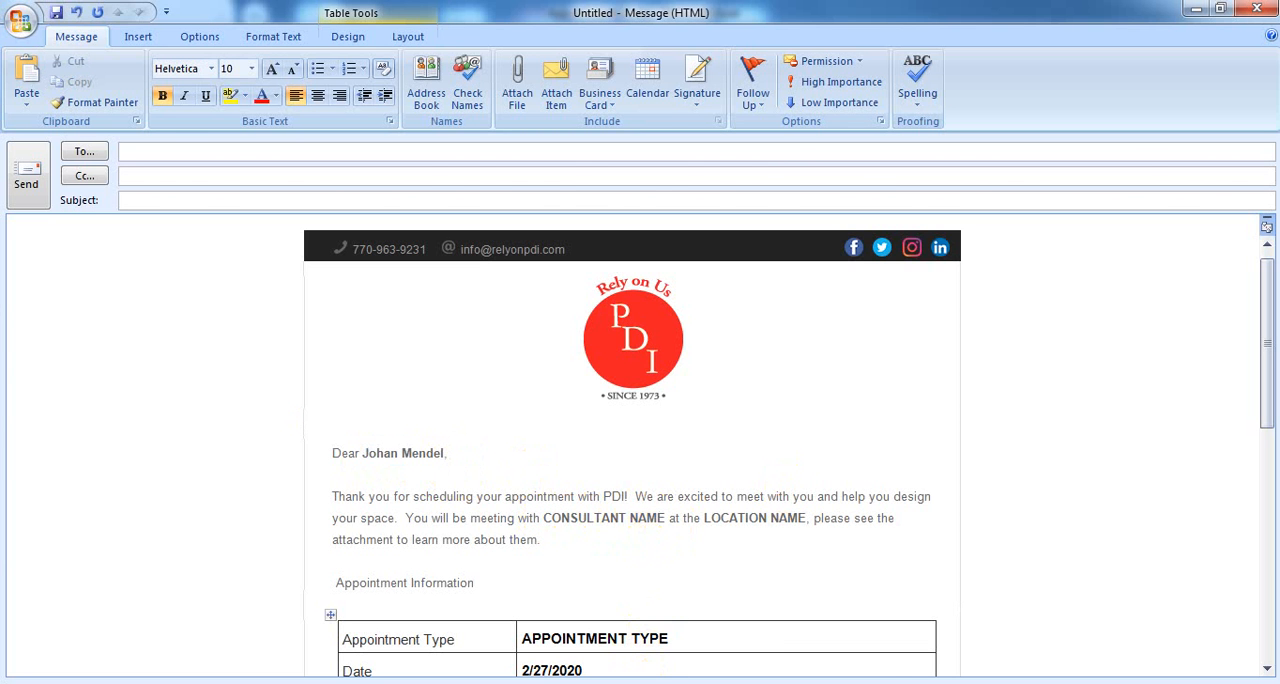
Replace the CONSULTANT NAME placeholder in the Outlook message's first paragraph with the consultant name from cell C5 of the Excel list
{"action": "left_click", "coordinate": [777, 683]}
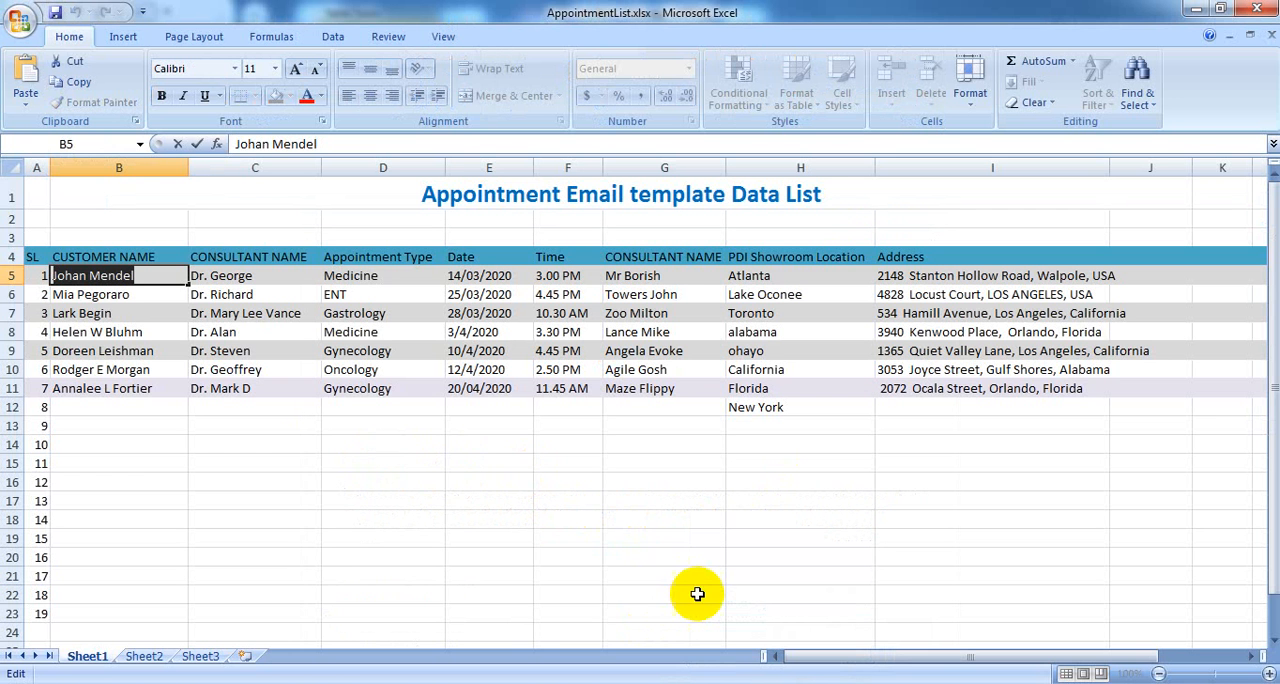
{"action": "left_click", "coordinate": [226, 274]}
{"action": "double_click", "coordinate": [262, 278]}
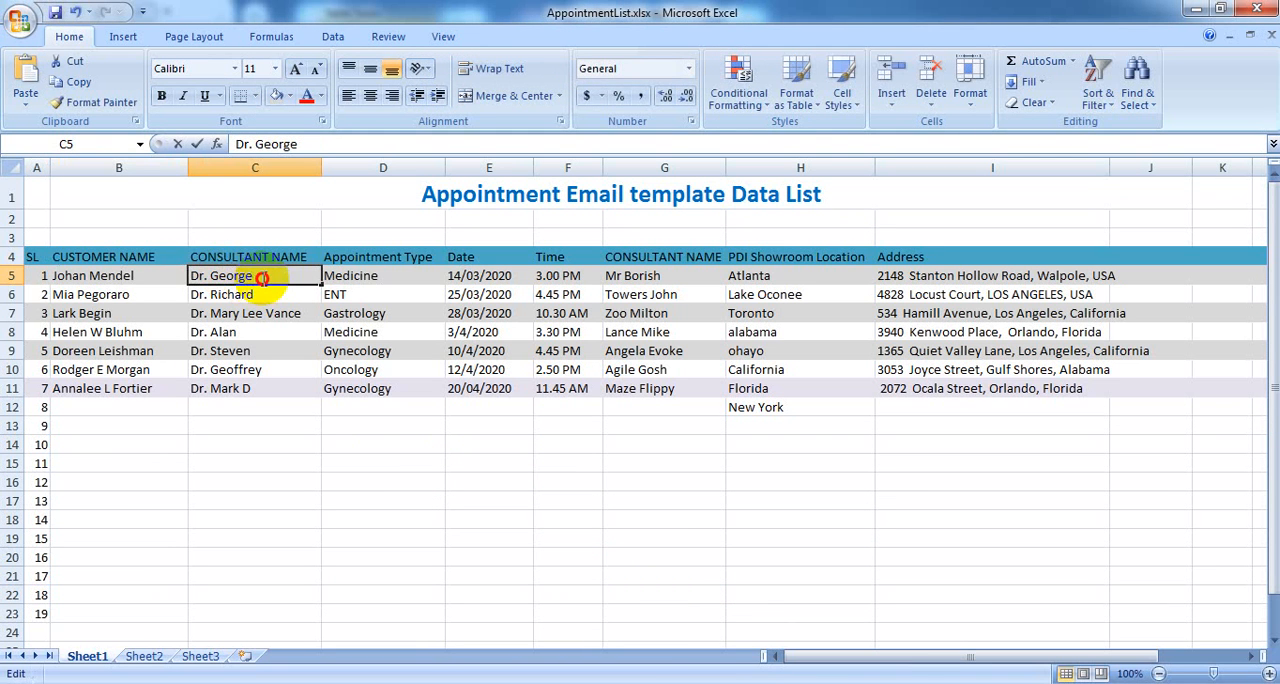
{"action": "left_click_drag", "start_coordinate": [262, 278], "coordinate": [160, 282]}
{"action": "key", "text": "ctrl+c"}
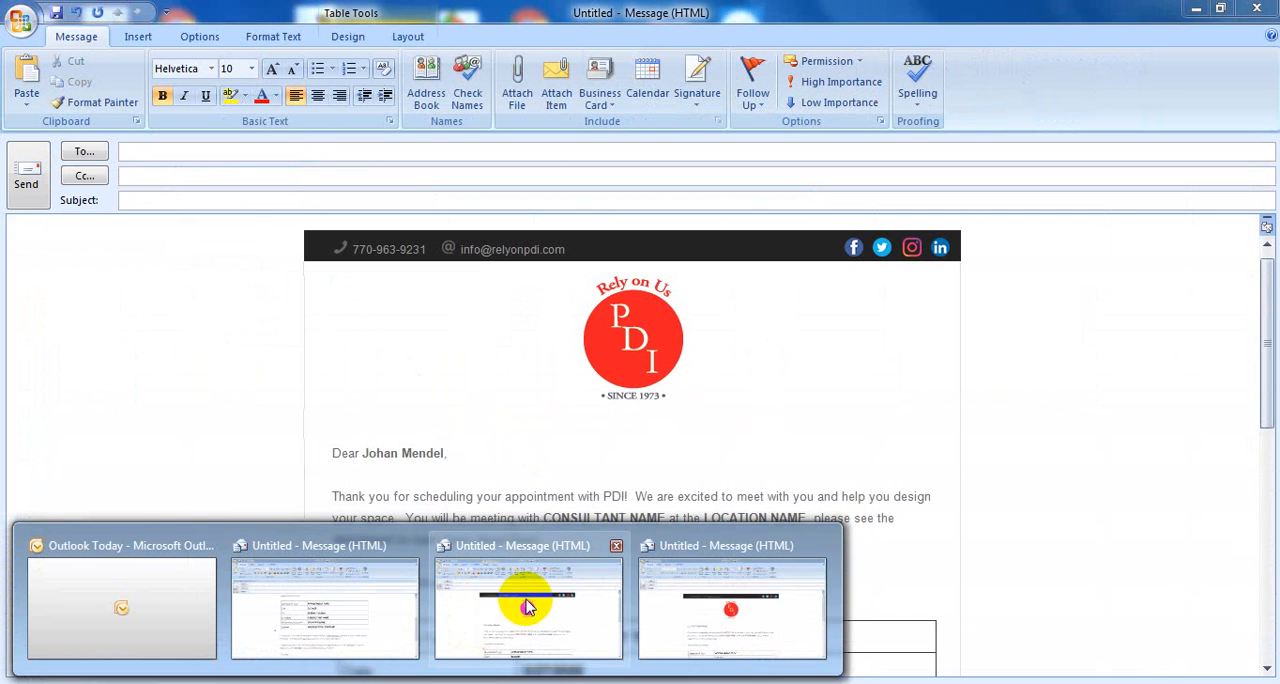
{"action": "left_click", "coordinate": [524, 600]}
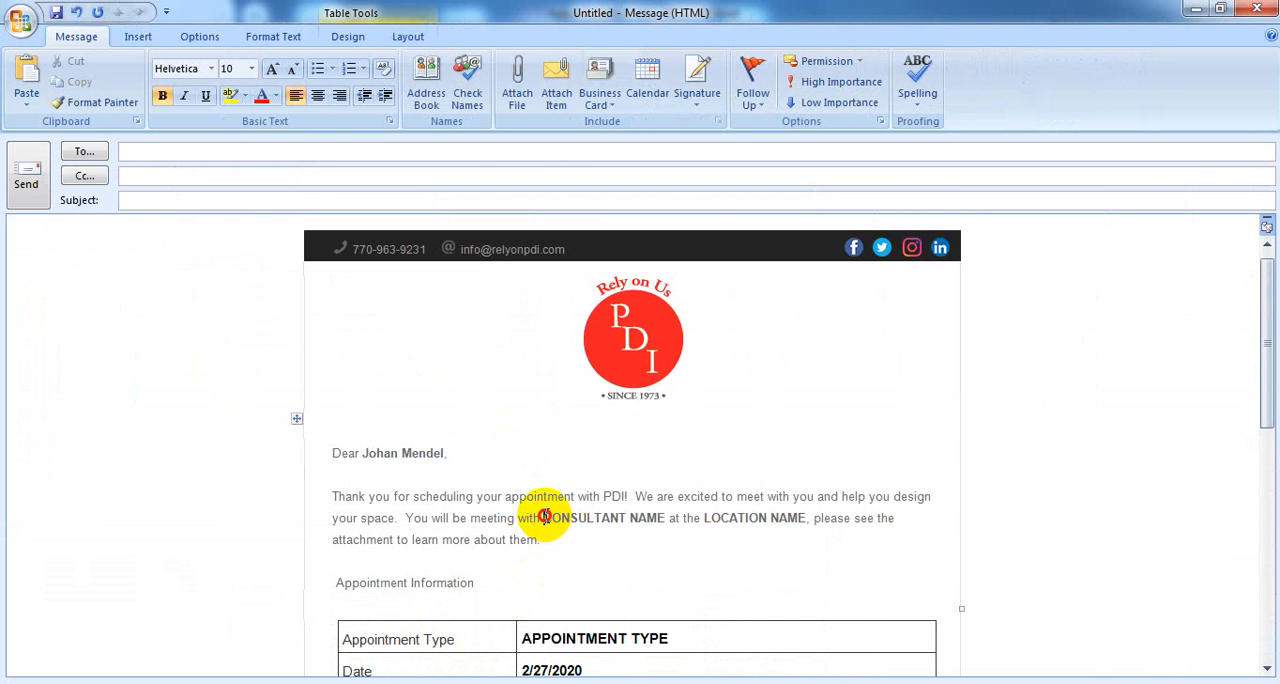
{"action": "left_click", "coordinate": [664, 518], "text": "shift"}
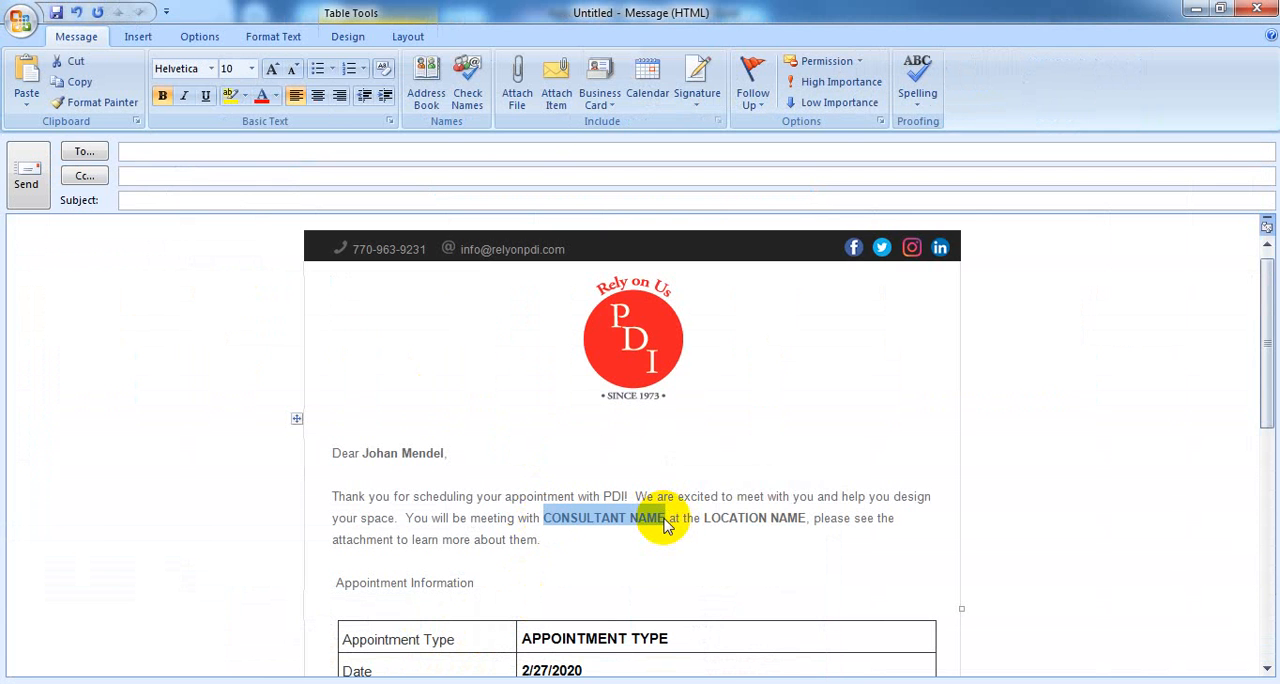
{"action": "key", "text": "ctrl+v"}
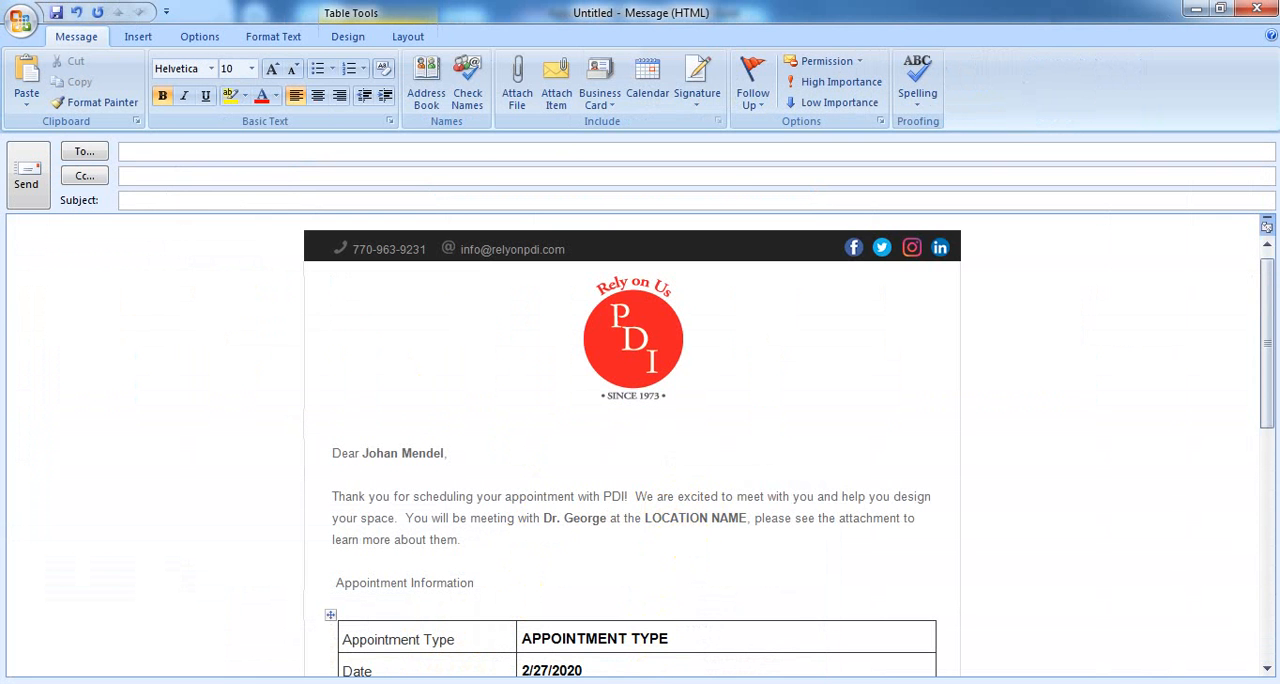
Replace the LOCATION NAME placeholder in the Outlook message's first paragraph with Atlanta from cell H5 of the Excel list
{"action": "key", "text": "alt+Tab"}
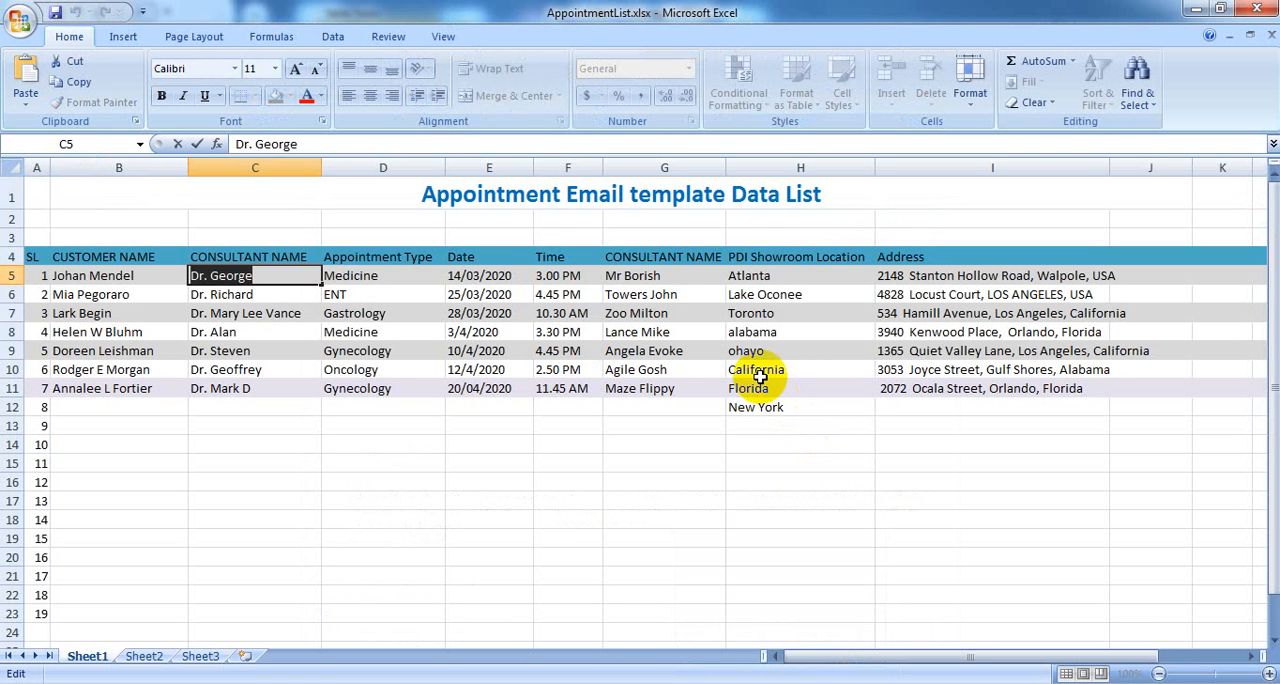
{"action": "left_click", "coordinate": [776, 273]}
{"action": "double_click", "coordinate": [776, 273]}
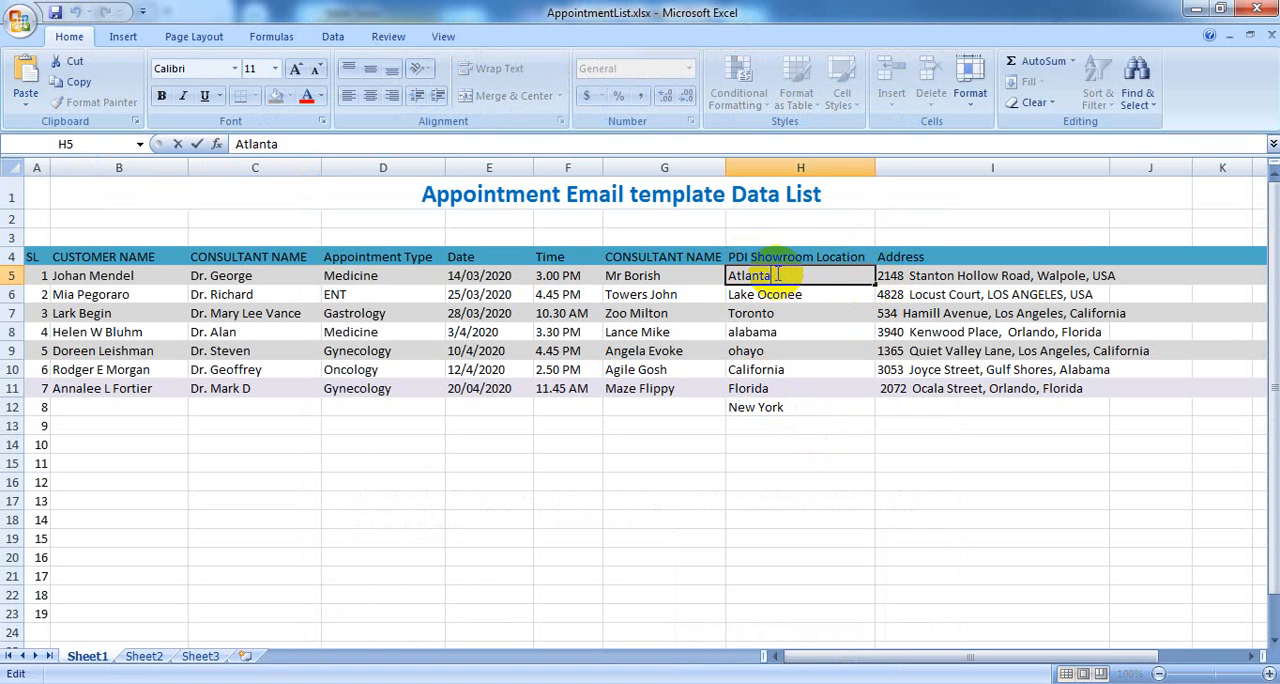
{"action": "left_click_drag", "start_coordinate": [769, 276], "coordinate": [721, 284]}
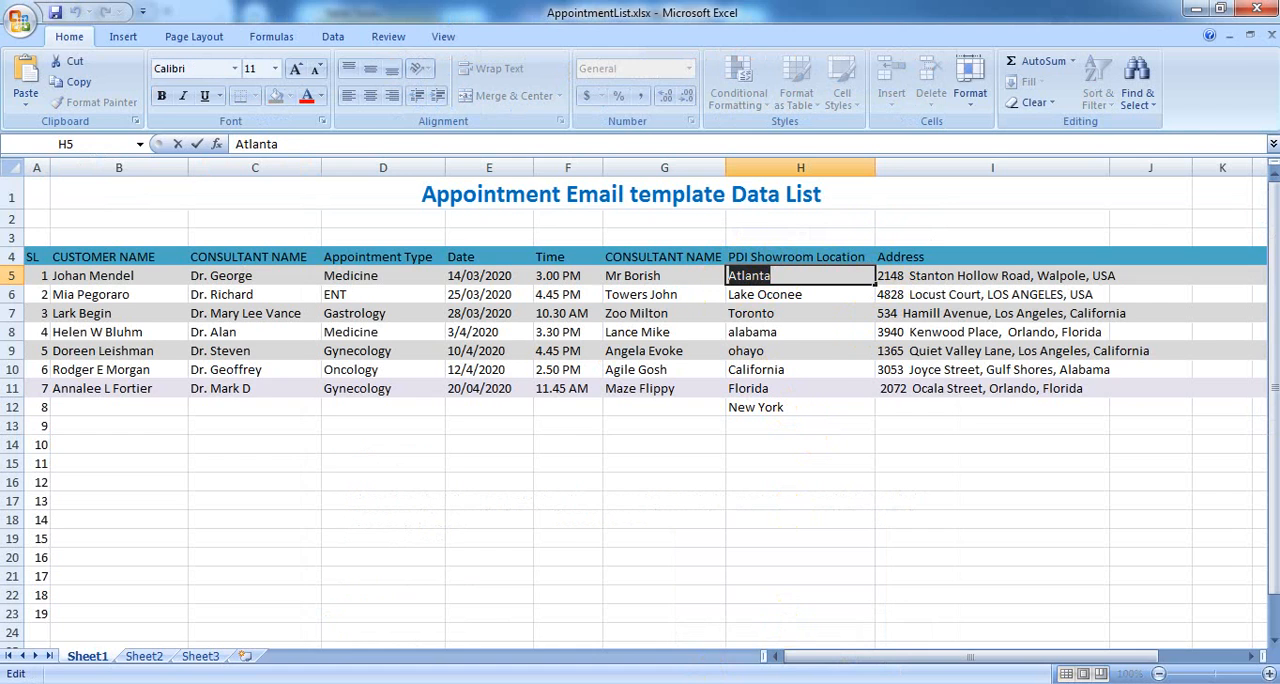
{"action": "left_click", "coordinate": [723, 683]}
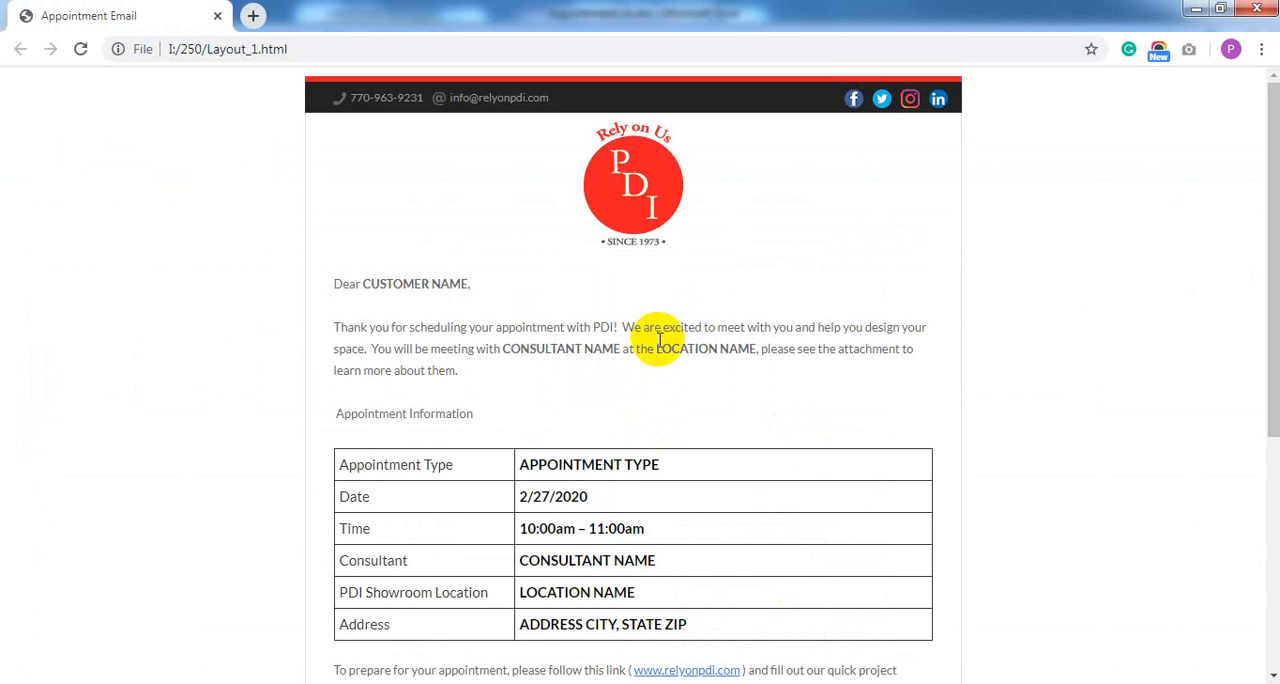
{"action": "mouse_move", "coordinate": [400, 682]}
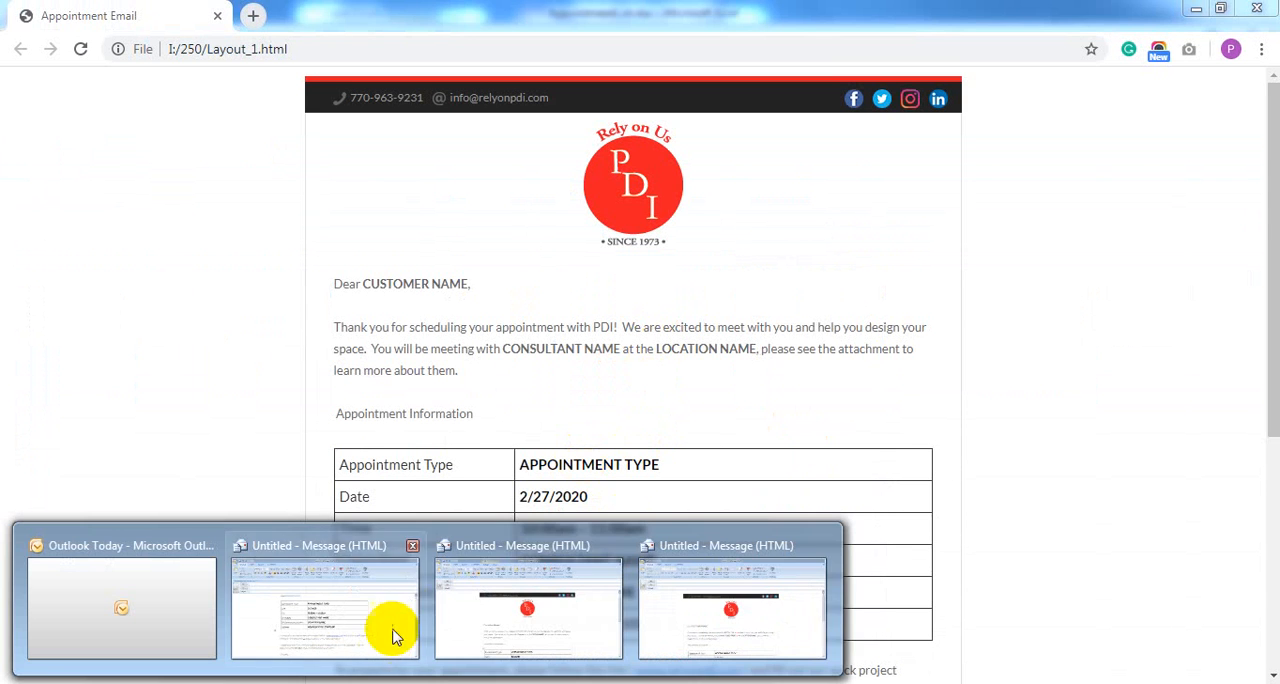
{"action": "left_click", "coordinate": [494, 603]}
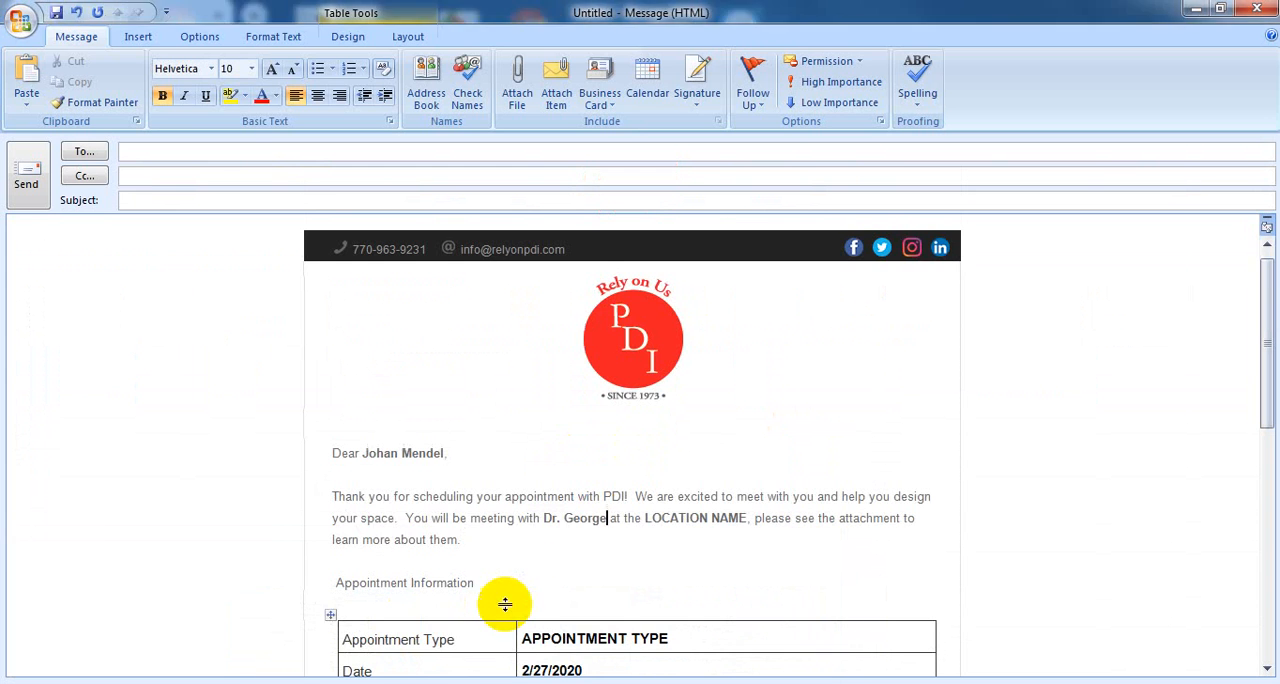
{"action": "left_click", "coordinate": [645, 519]}
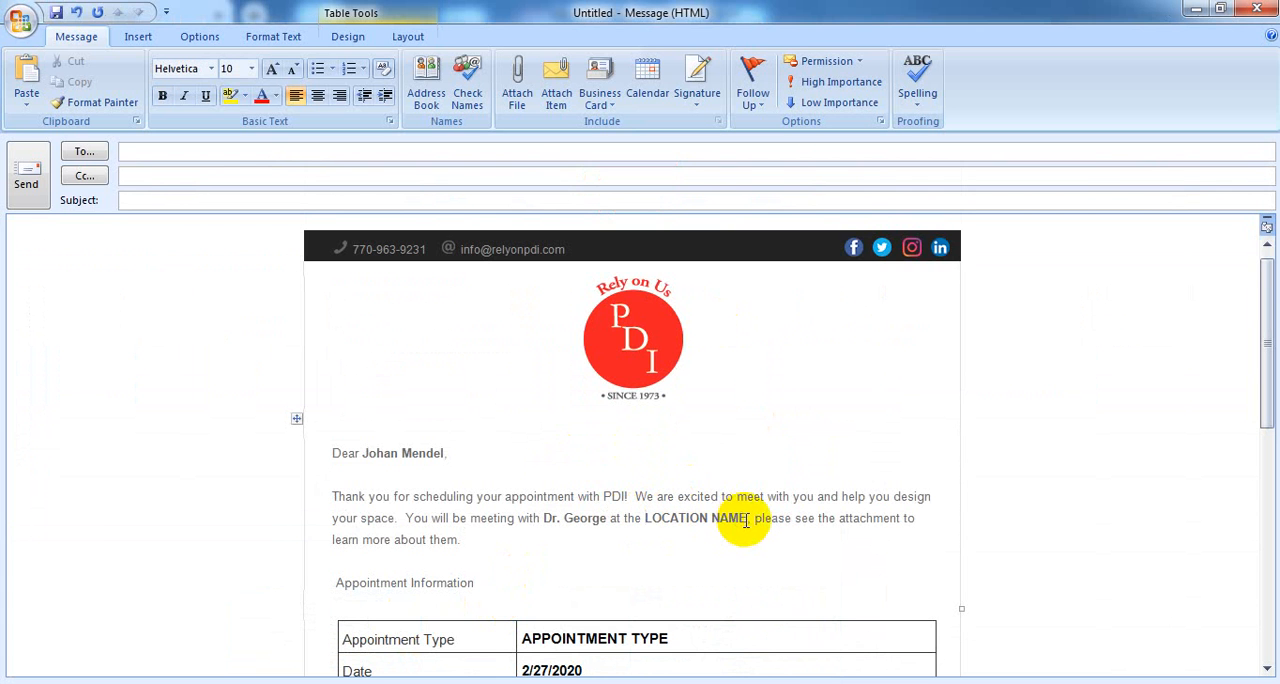
{"action": "left_click", "coordinate": [748, 520], "text": "shift"}
{"action": "type", "text": "Atlanta"}
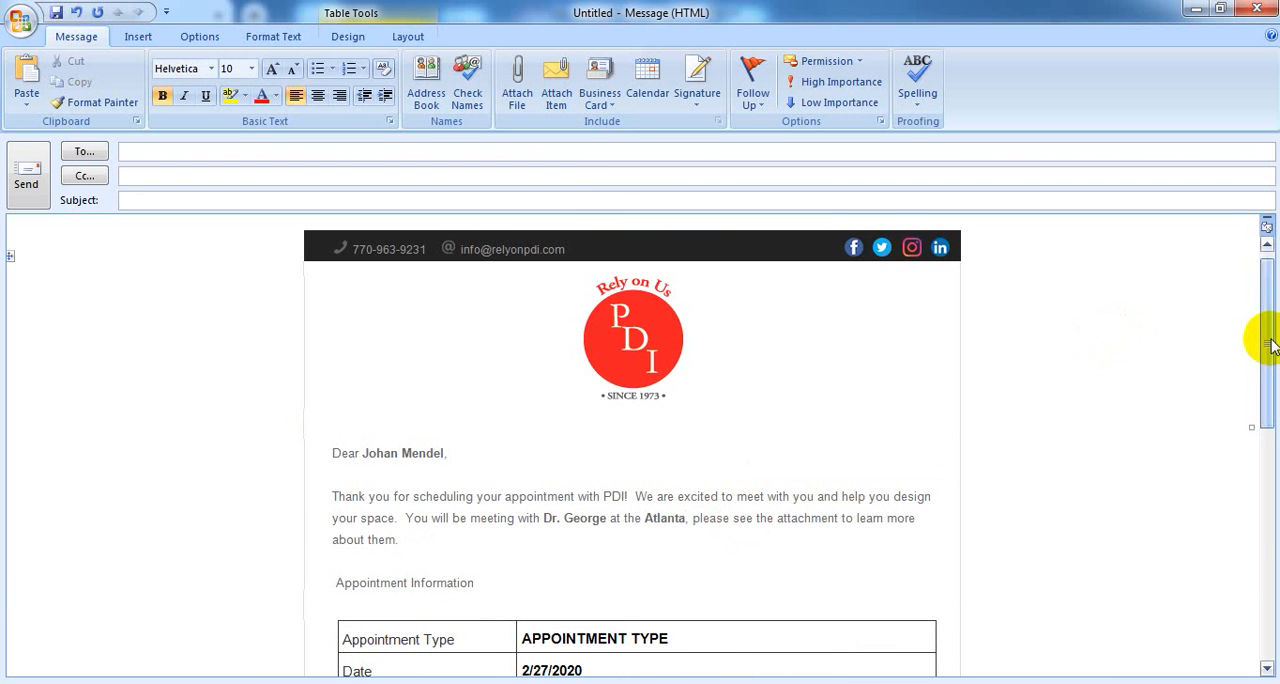
Replace the APPOINTMENT TYPE placeholder in the message's appointment table with Medicine from cell D5 of the Excel list
{"action": "left_click_drag", "start_coordinate": [1267, 338], "coordinate": [1277, 409]}
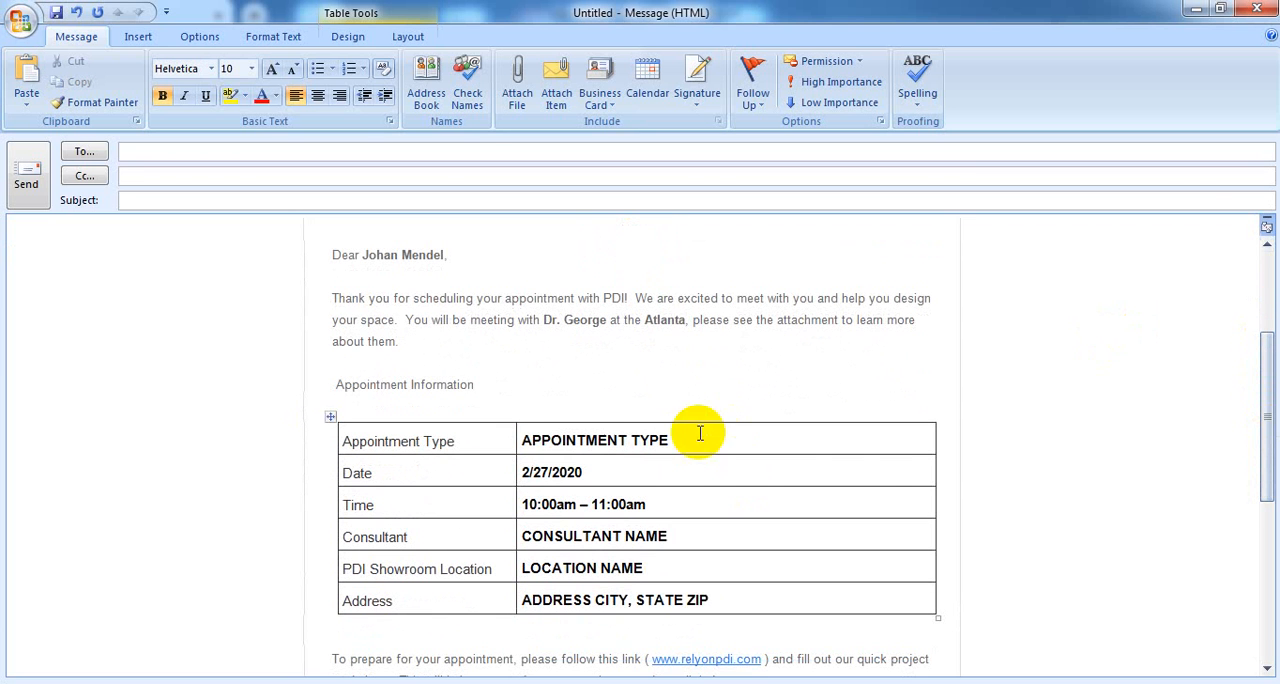
{"action": "mouse_move", "coordinate": [723, 683]}
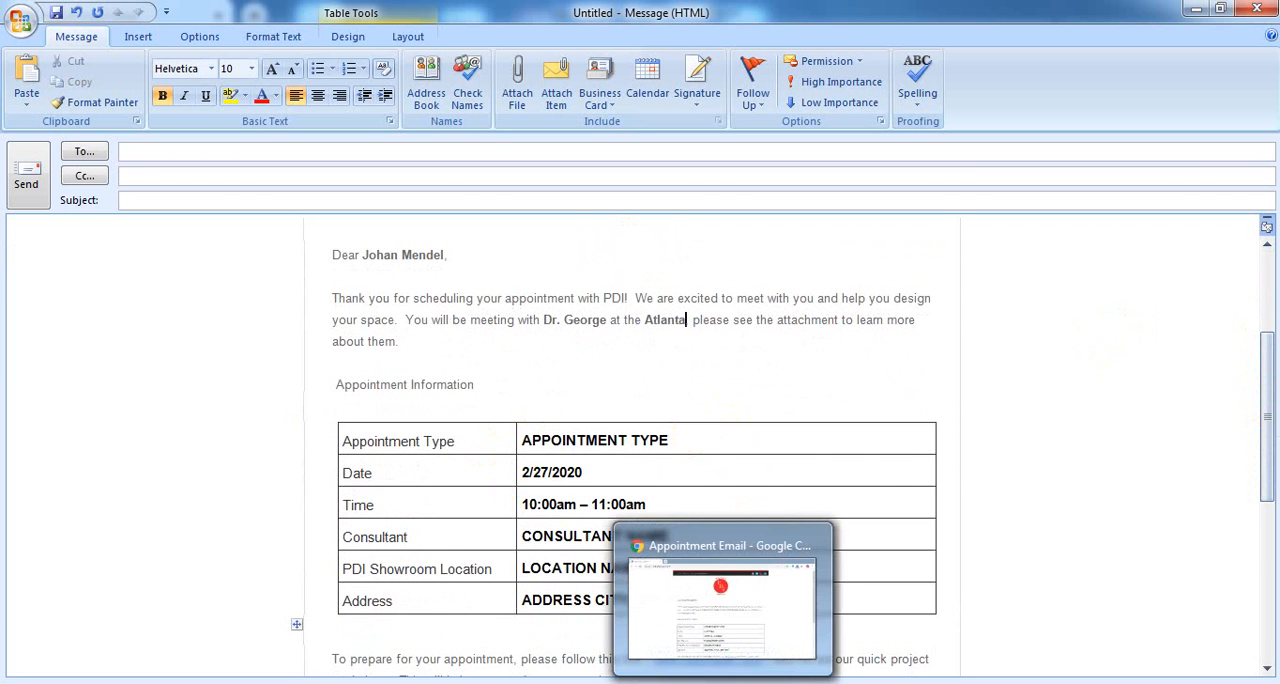
{"action": "scroll", "coordinate": [655, 268], "scroll_direction": "down", "scroll_amount": 3}
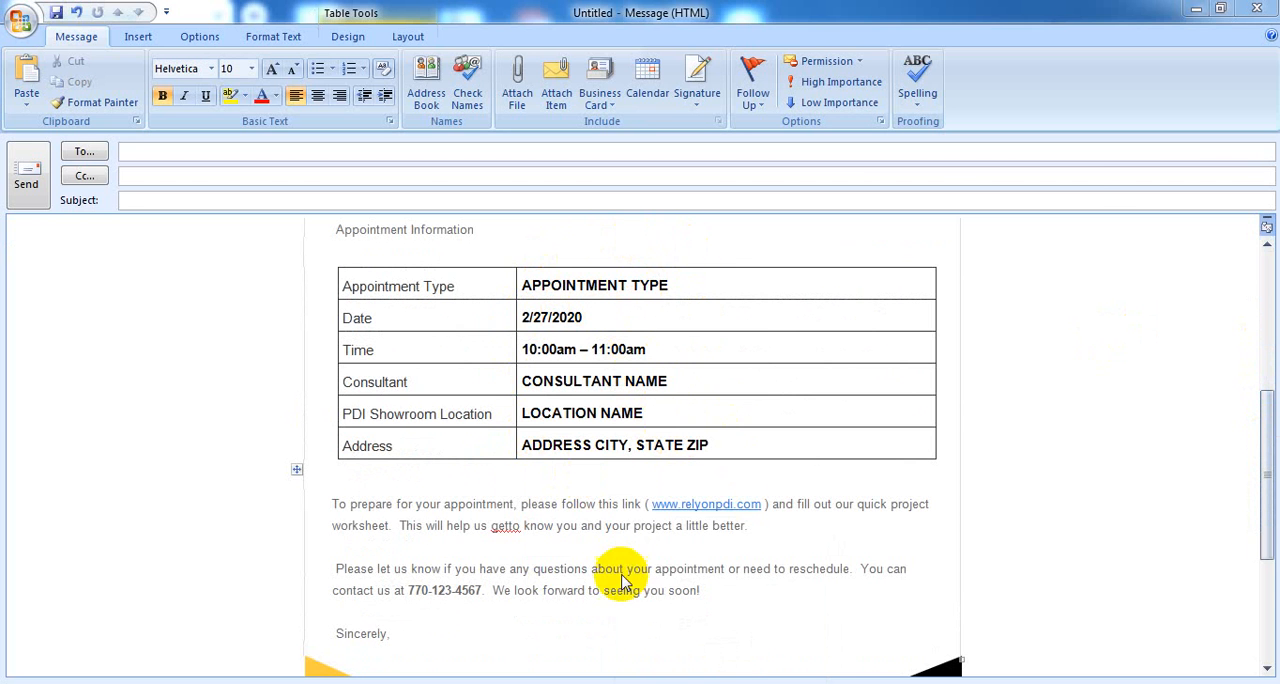
{"action": "left_click", "coordinate": [750, 683]}
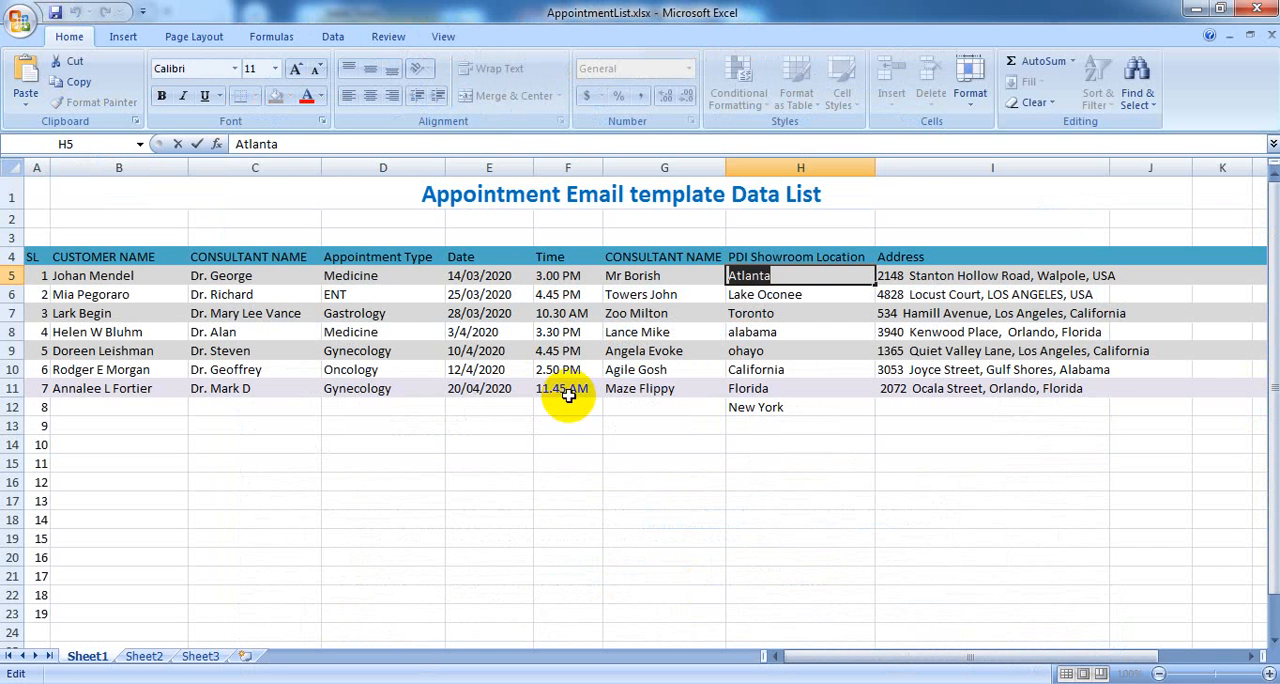
{"action": "left_click", "coordinate": [371, 279]}
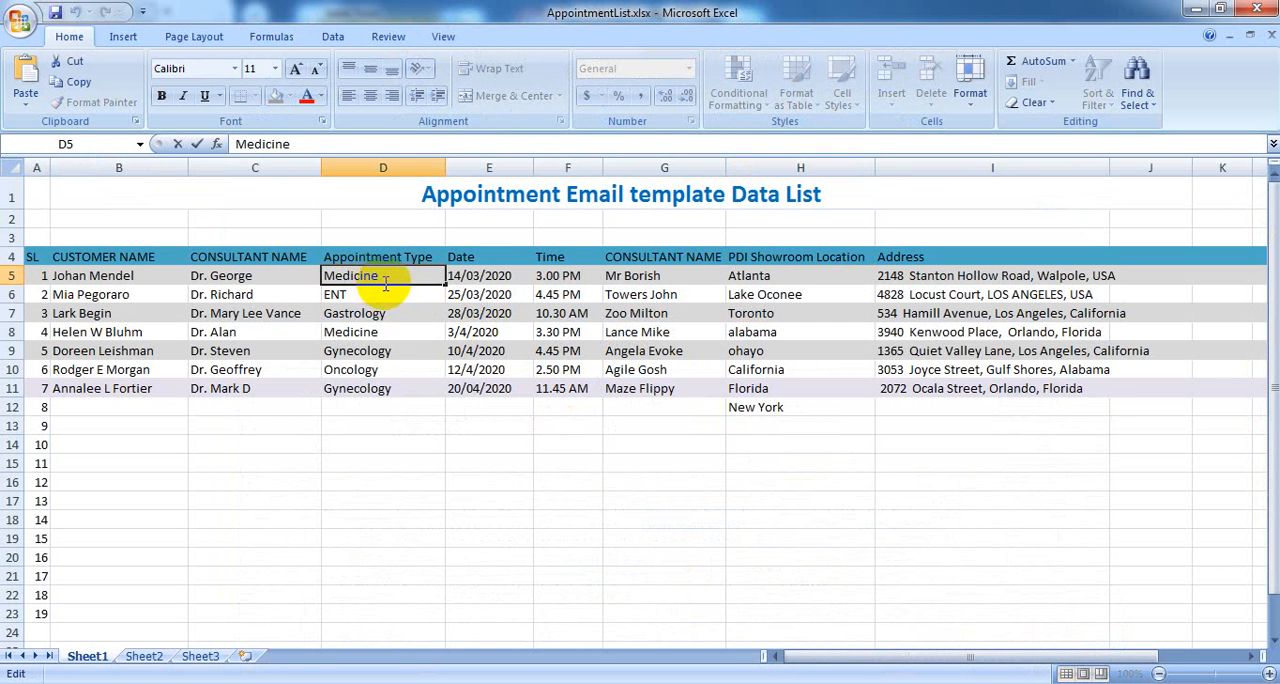
{"action": "left_click_drag", "start_coordinate": [380, 283], "coordinate": [325, 280]}
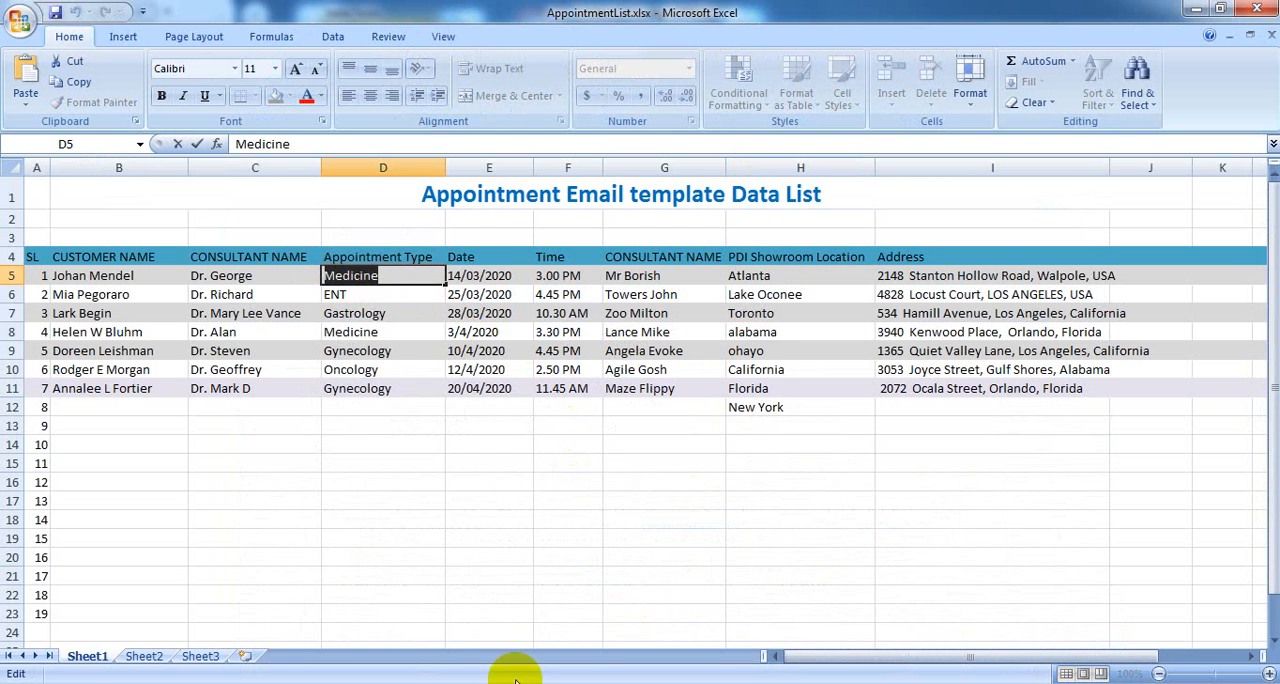
{"action": "left_click", "coordinate": [430, 678]}
{"action": "left_click", "coordinate": [448, 600]}
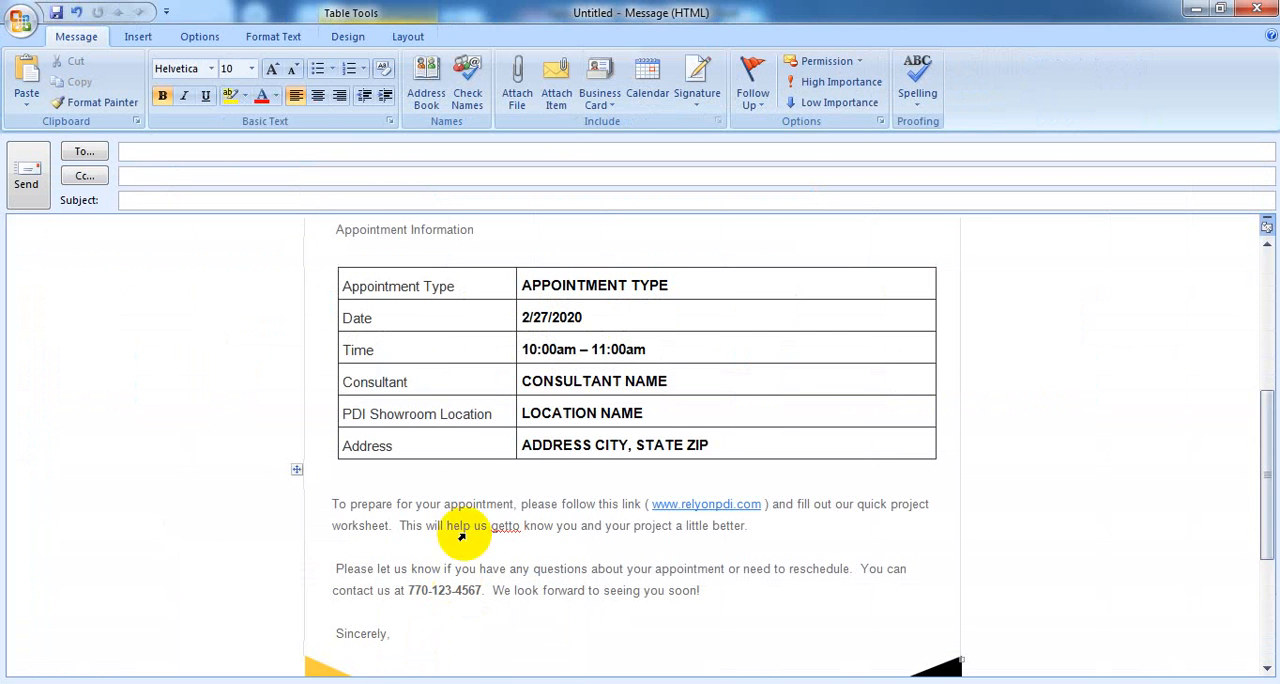
{"action": "left_click_drag", "start_coordinate": [522, 286], "coordinate": [668, 287]}
{"action": "type", "text": "Medicine"}
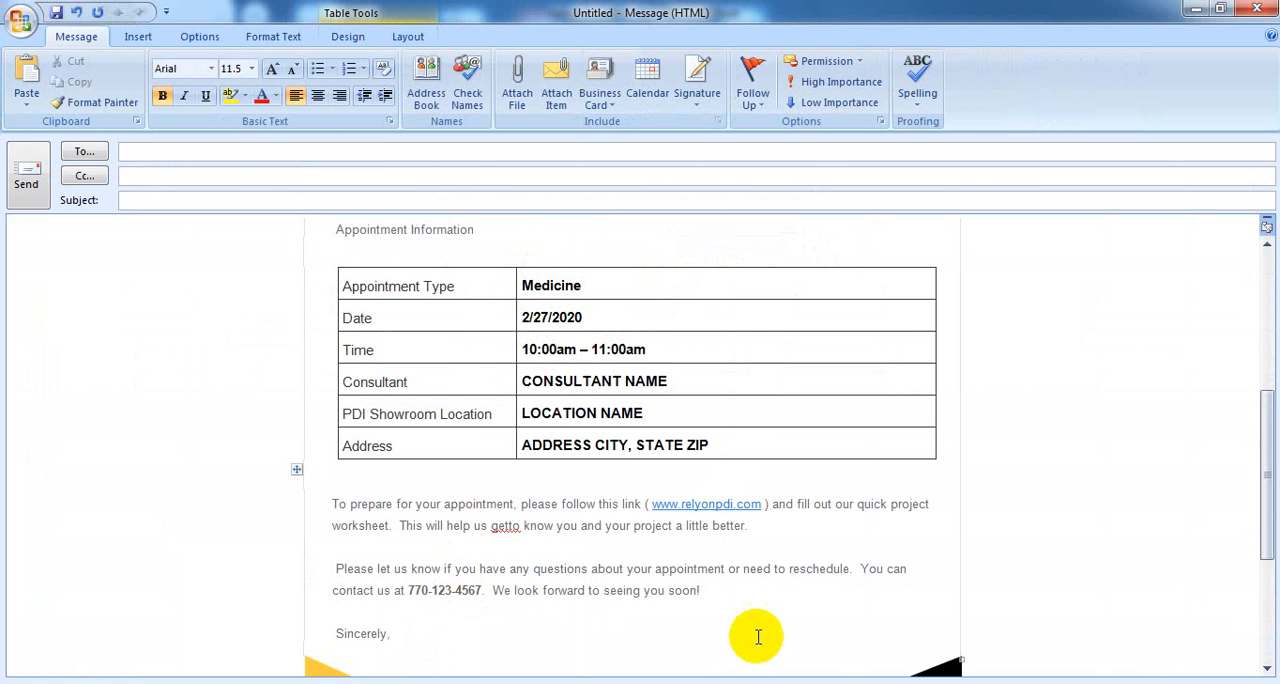
Set the table's date to 14/03/2020 from Excel cell E5 and fill its time (3.00 PM), consultant, location (Atlanta) and address from row 5
{"action": "left_click", "coordinate": [781, 683]}
{"action": "left_click", "coordinate": [780, 610]}
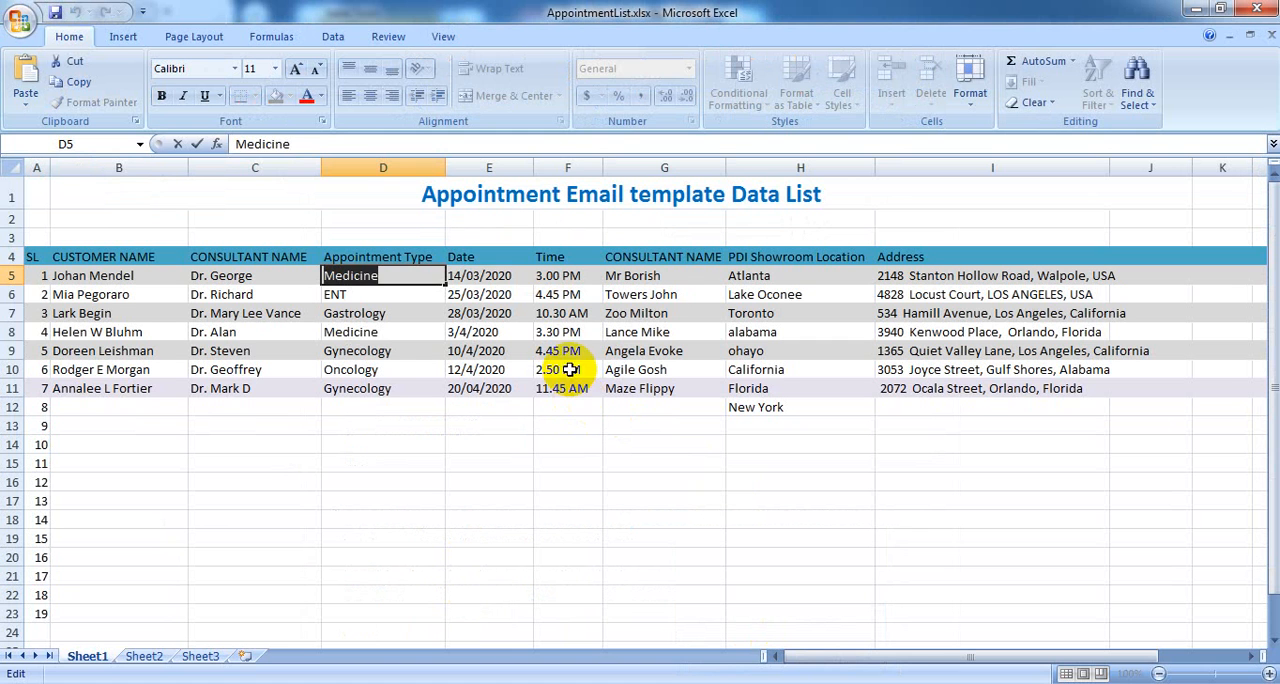
{"action": "double_click", "coordinate": [509, 274]}
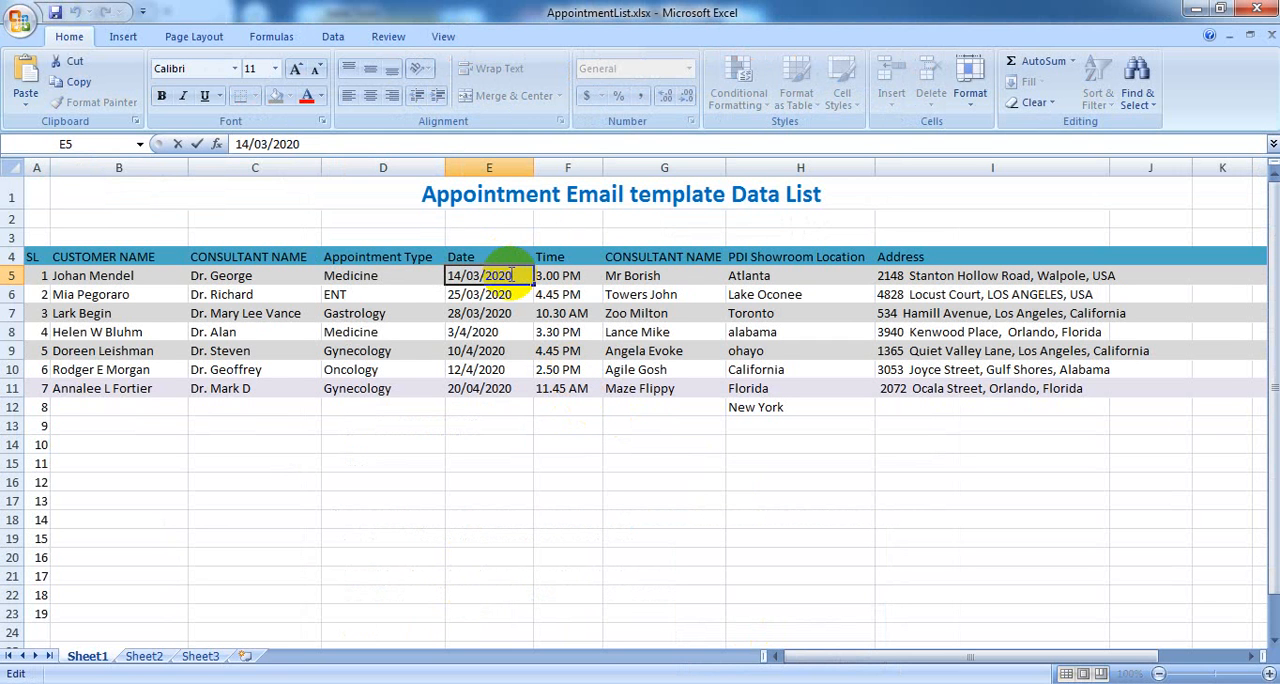
{"action": "left_click_drag", "start_coordinate": [509, 274], "coordinate": [440, 273]}
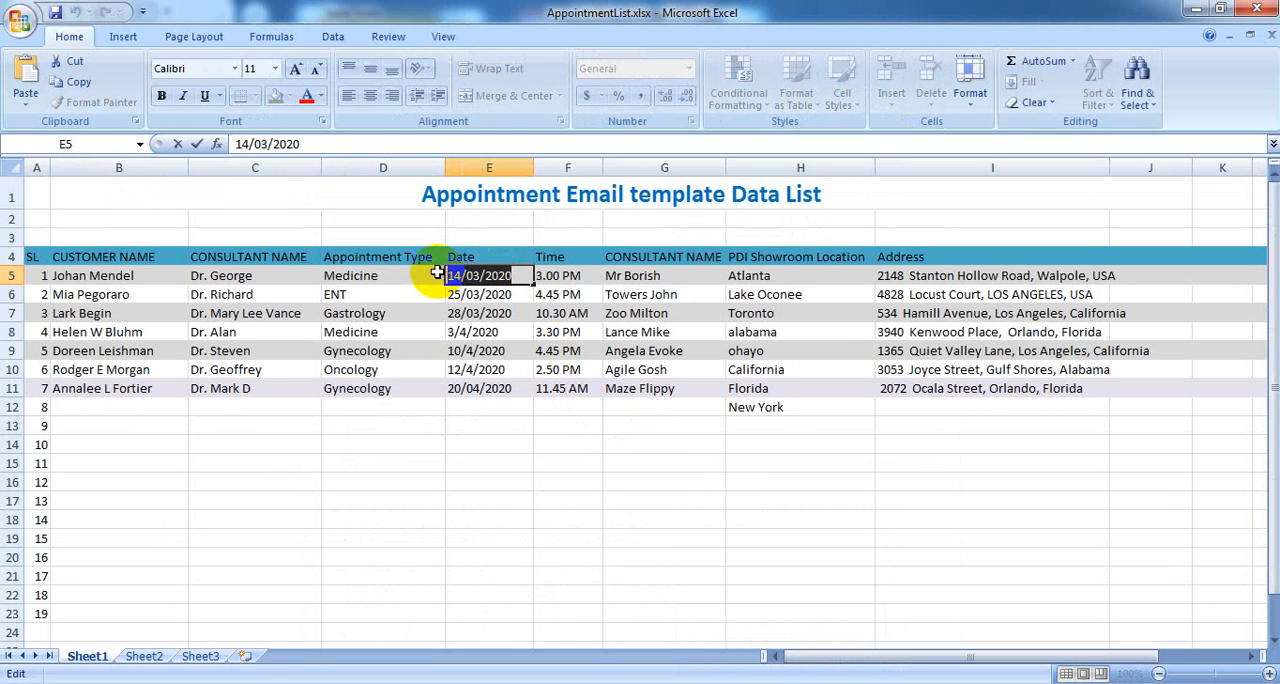
{"action": "key", "text": "ctrl+c"}
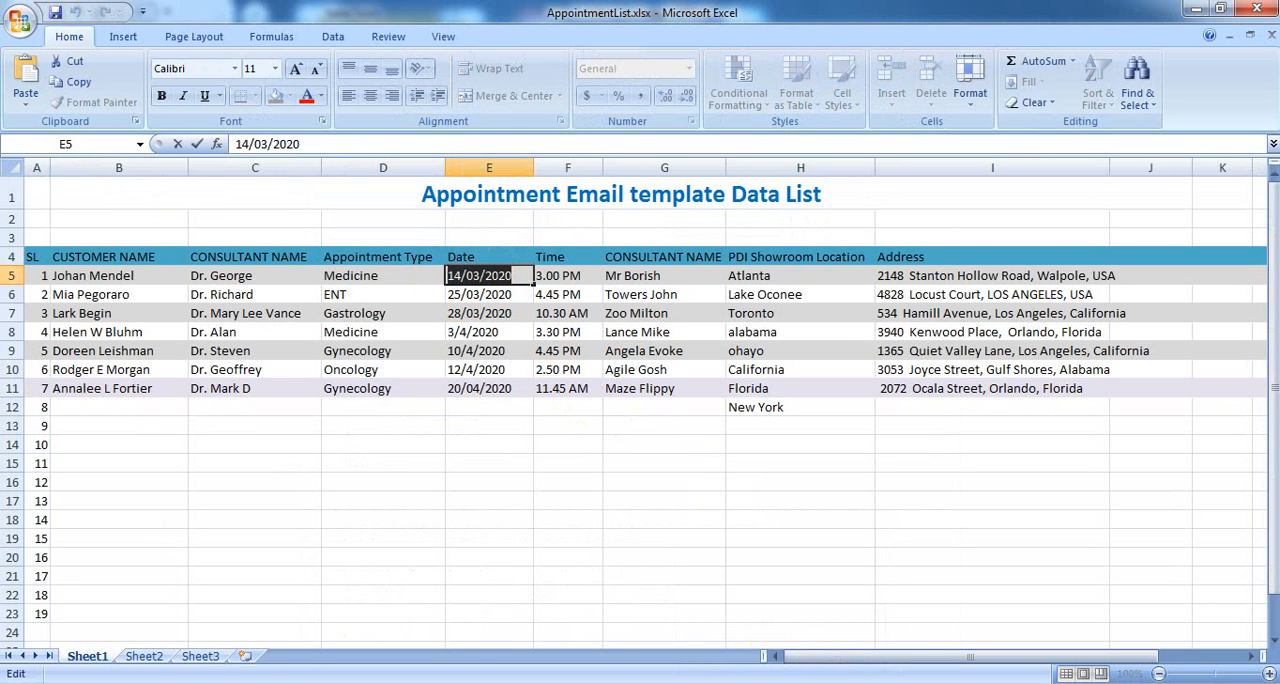
{"action": "key", "text": "alt+Tab"}
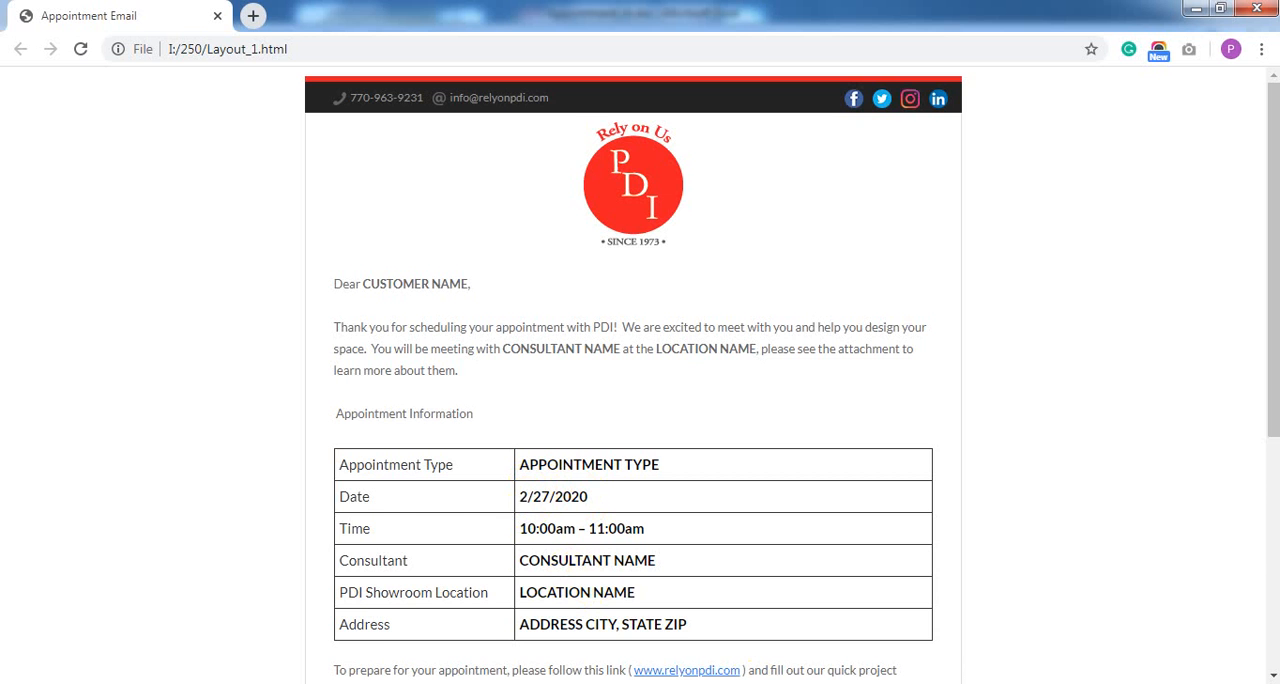
{"action": "key", "text": "alt+Tab"}
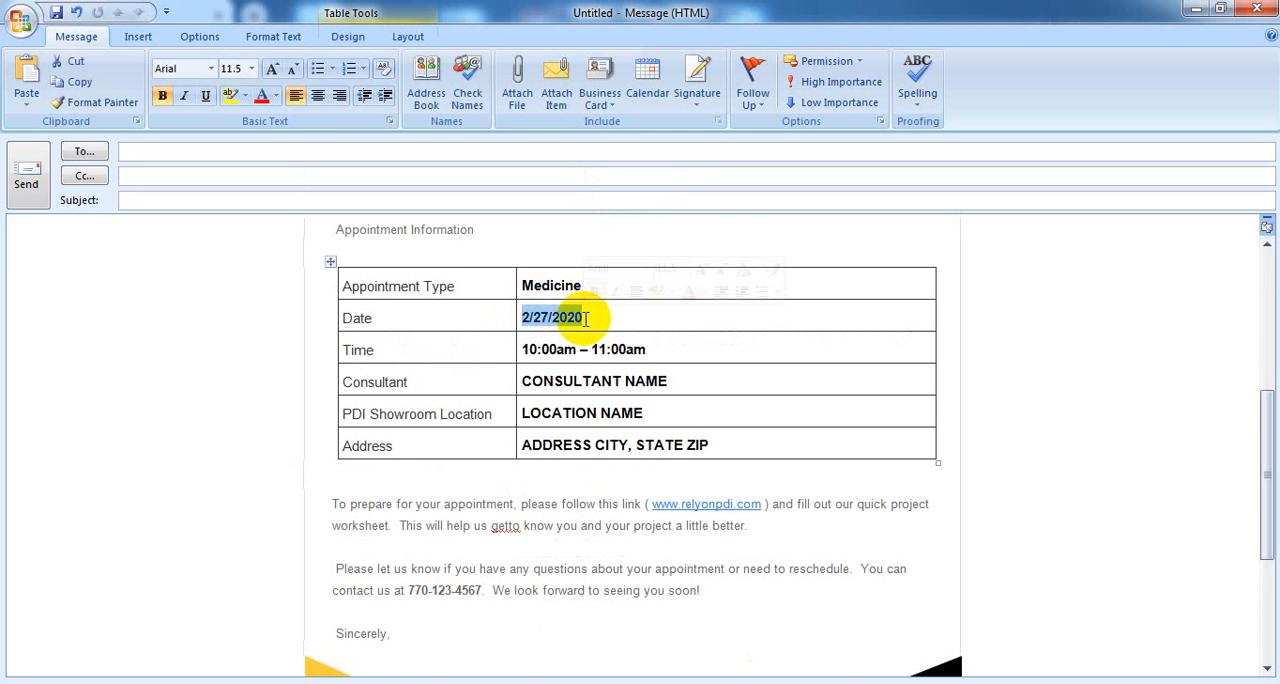
{"action": "key", "text": "ctrl+v"}
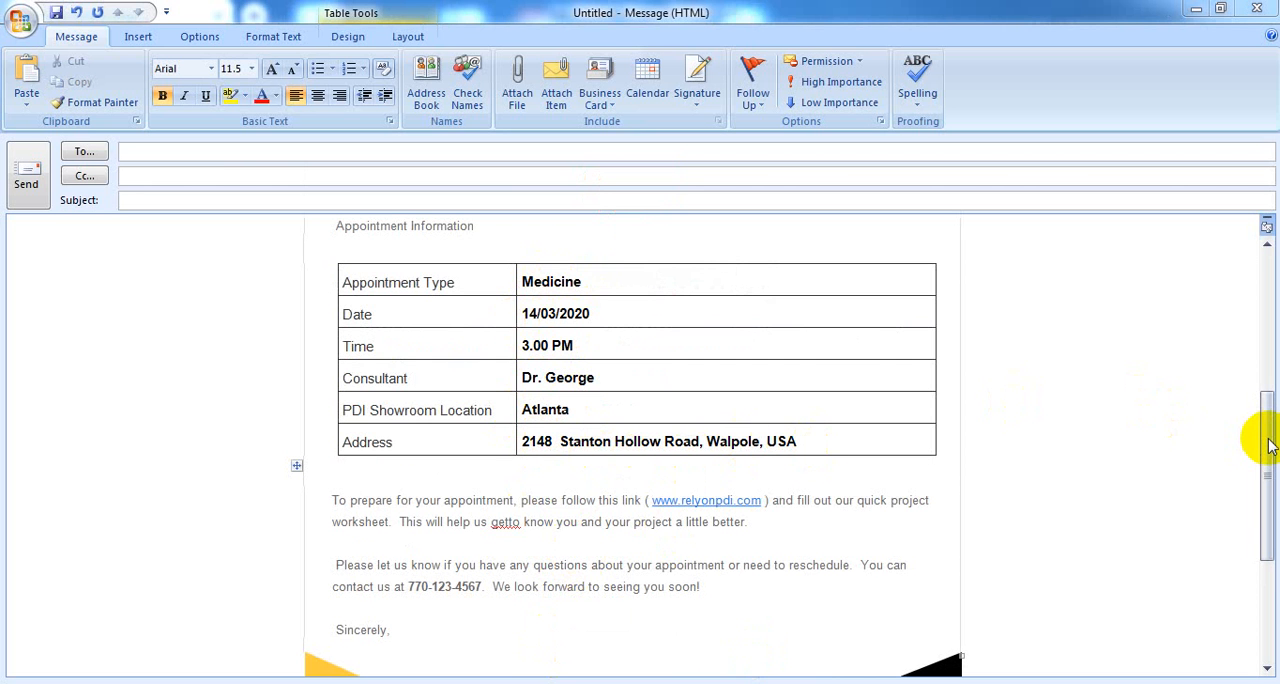
Enter the three recipients' e-mail addresses and the subject "Appointment HTML email Template for Outlook EMail client", and send the message
{"action": "left_click_drag", "start_coordinate": [1268, 445], "coordinate": [1266, 280]}
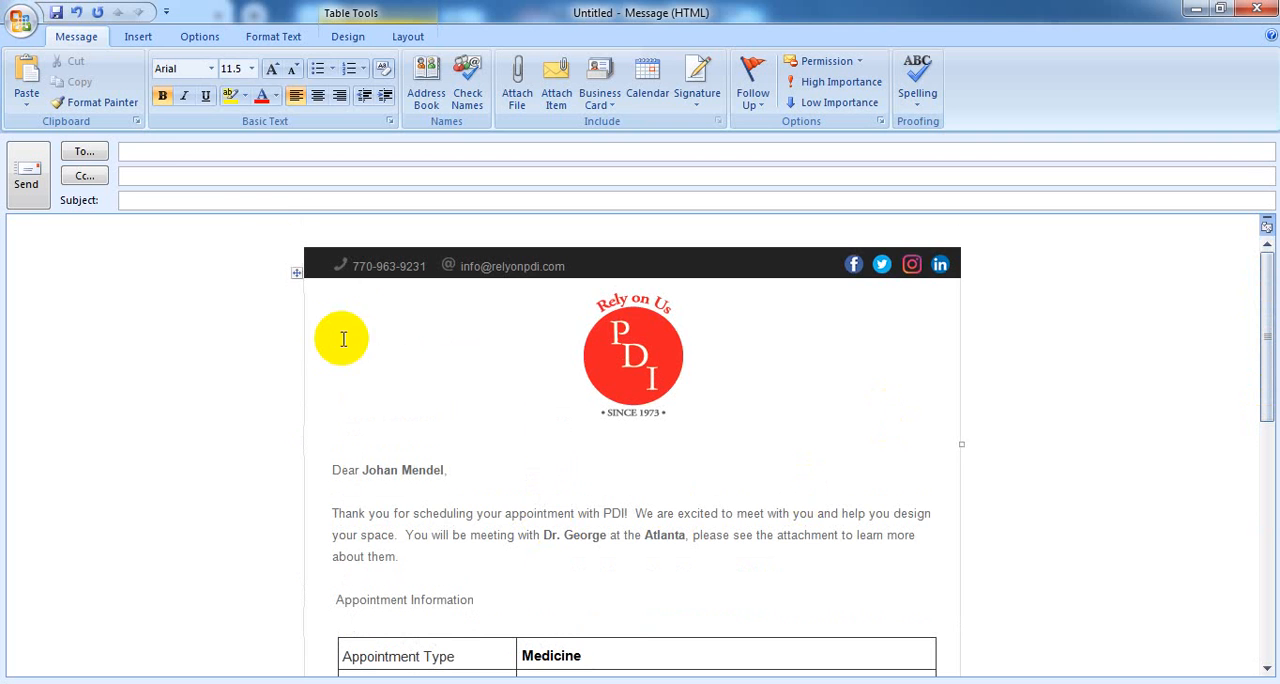
{"action": "left_click", "coordinate": [160, 150]}
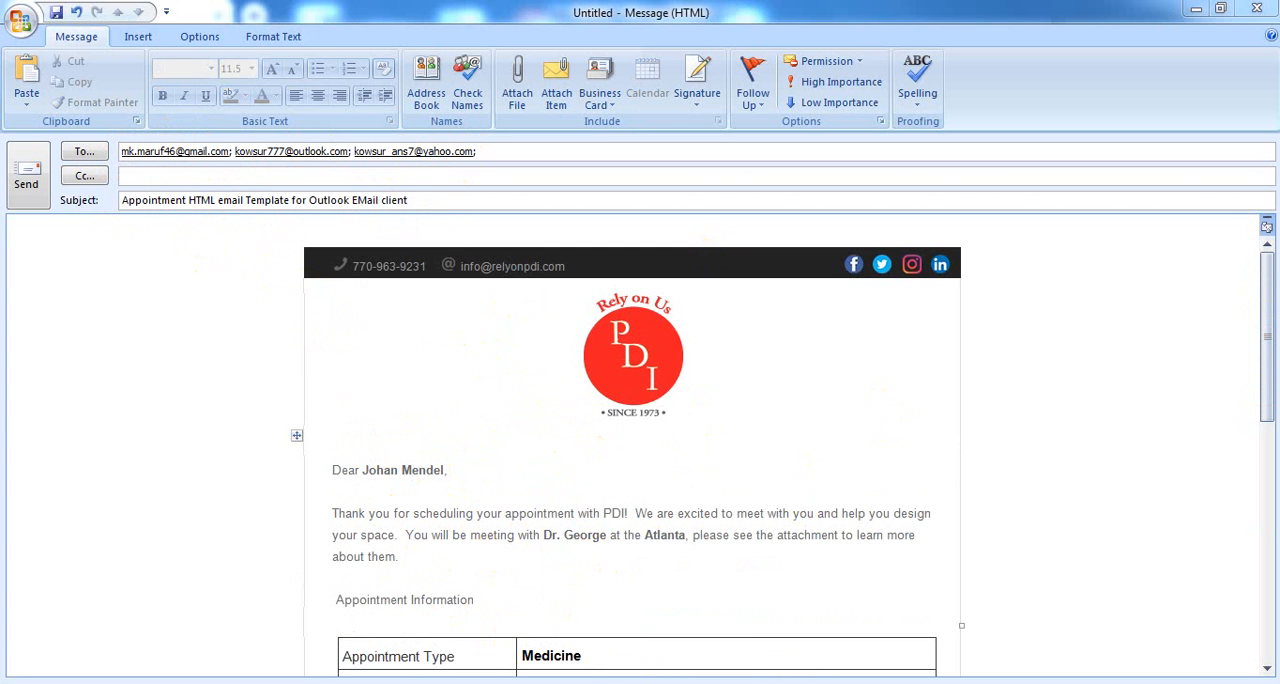
{"action": "left_click", "coordinate": [27, 175]}
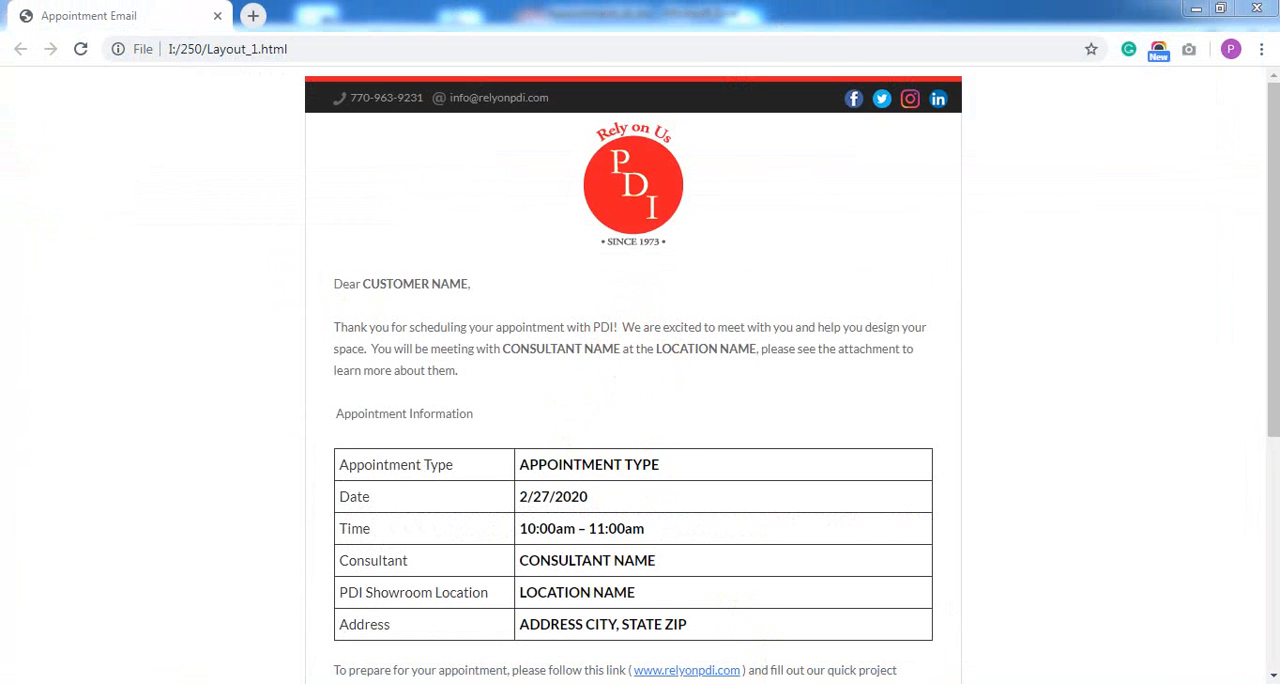
Open the received appointment email in the Gmail inbox in Chrome and examine its header, logo, greeting and appointment table
{"action": "key", "text": "alt+Tab"}
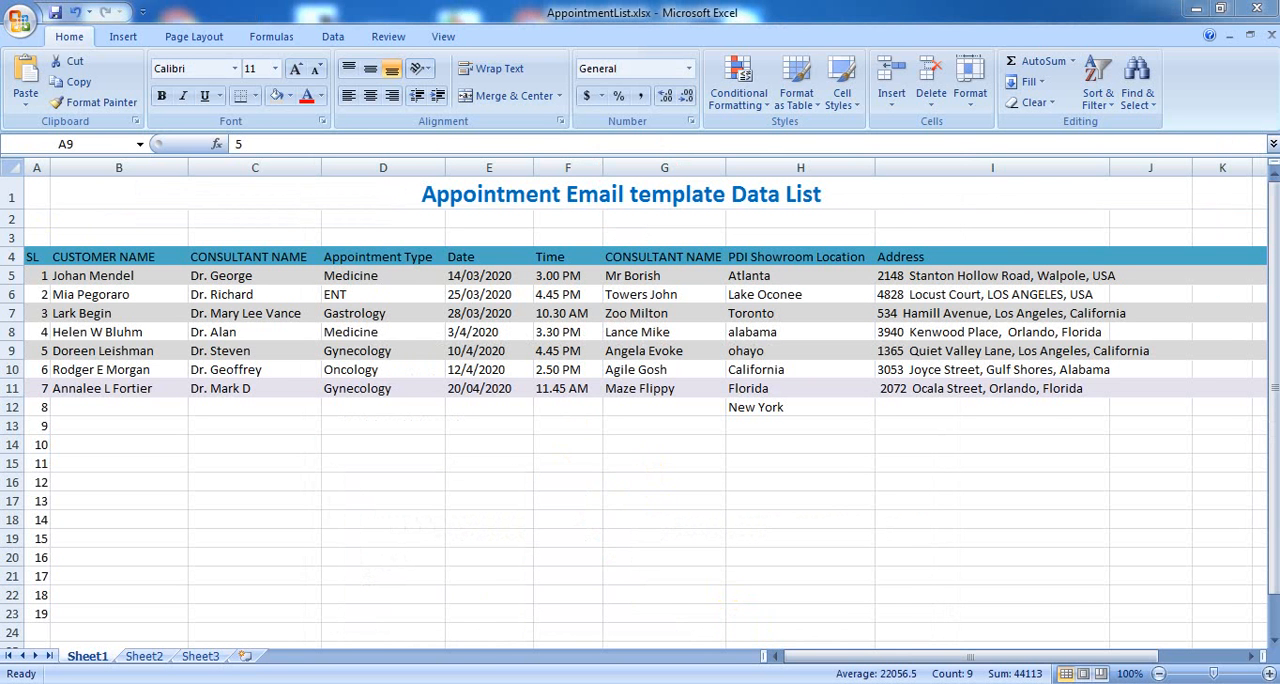
{"action": "key", "text": "alt+Tab"}
{"action": "left_click", "coordinate": [100, 14]}
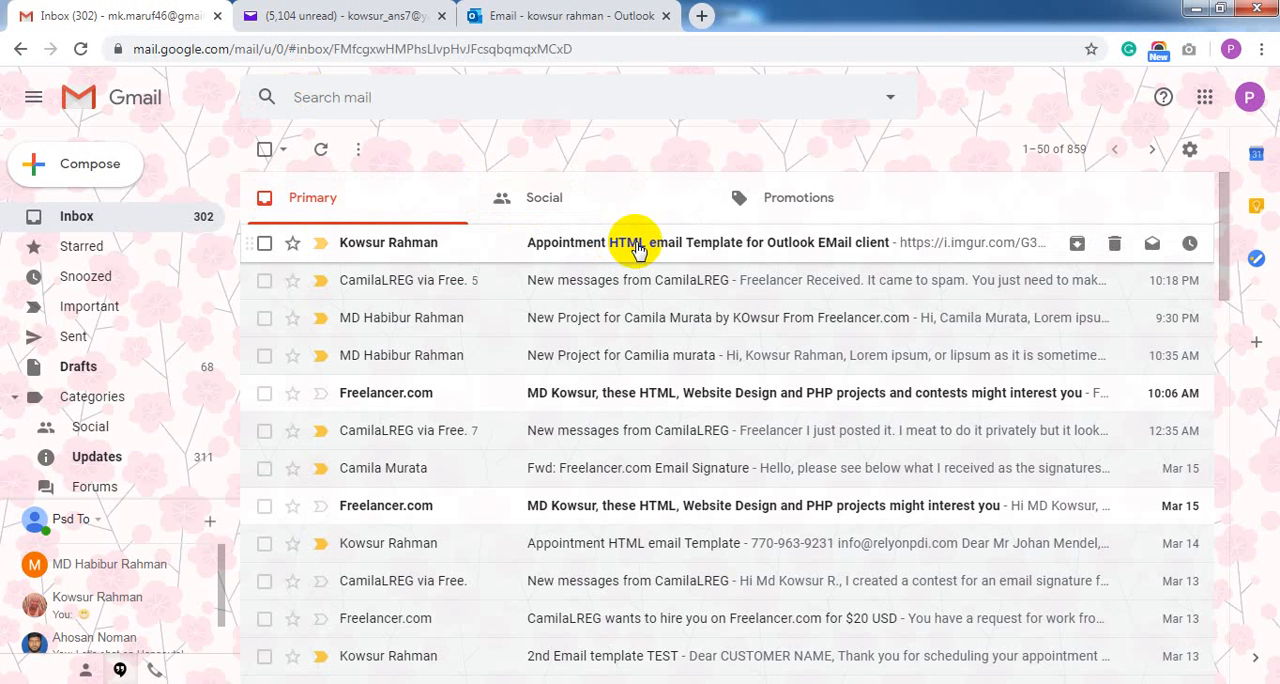
{"action": "left_click", "coordinate": [637, 249]}
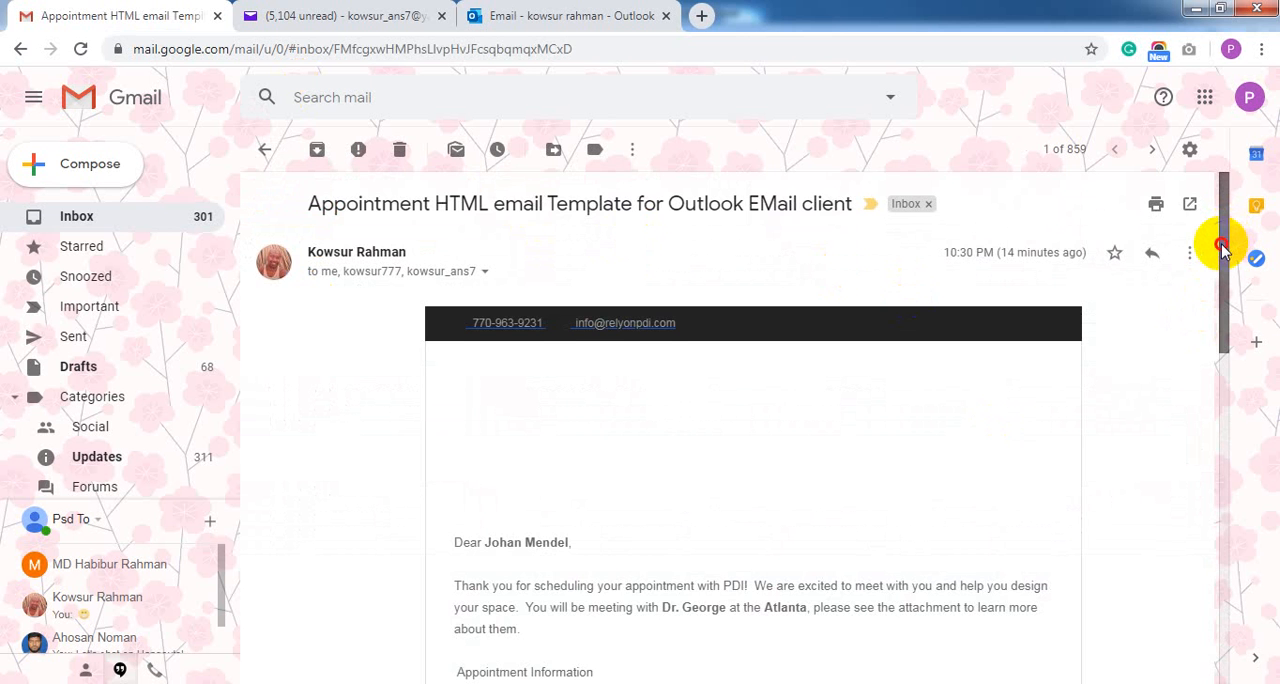
{"action": "left_click_drag", "start_coordinate": [1222, 248], "coordinate": [1222, 278]}
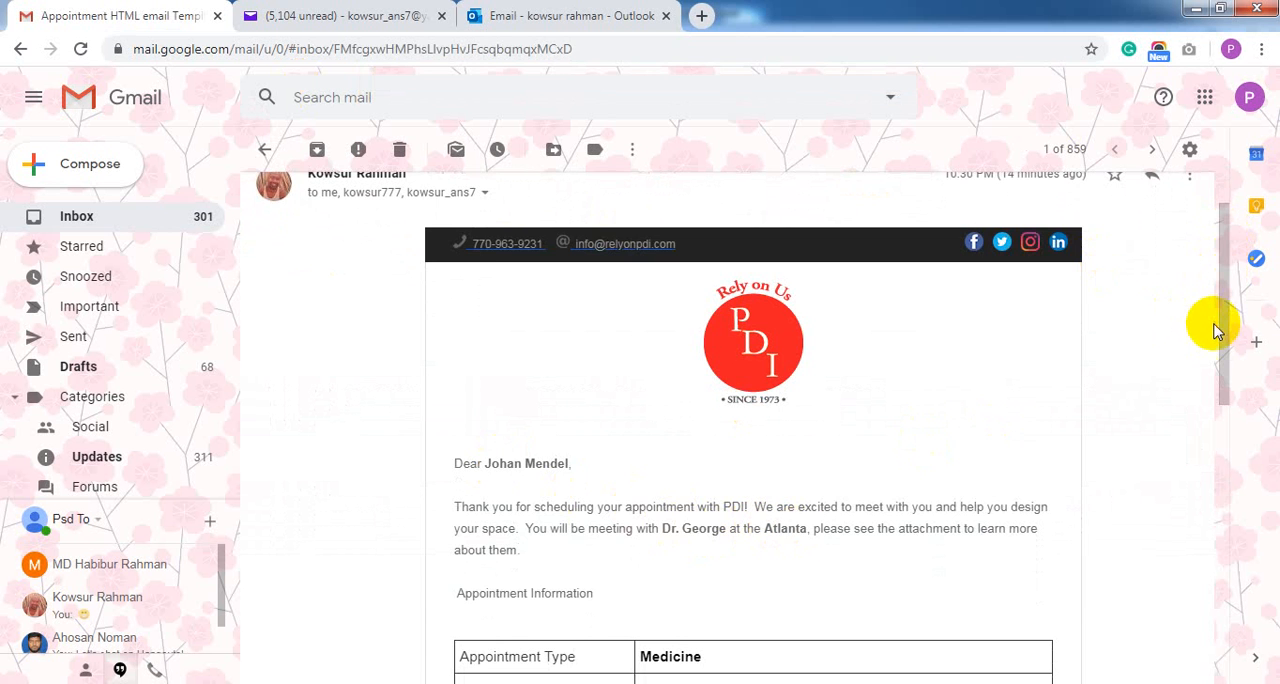
{"action": "left_click_drag", "start_coordinate": [1226, 343], "coordinate": [1222, 408]}
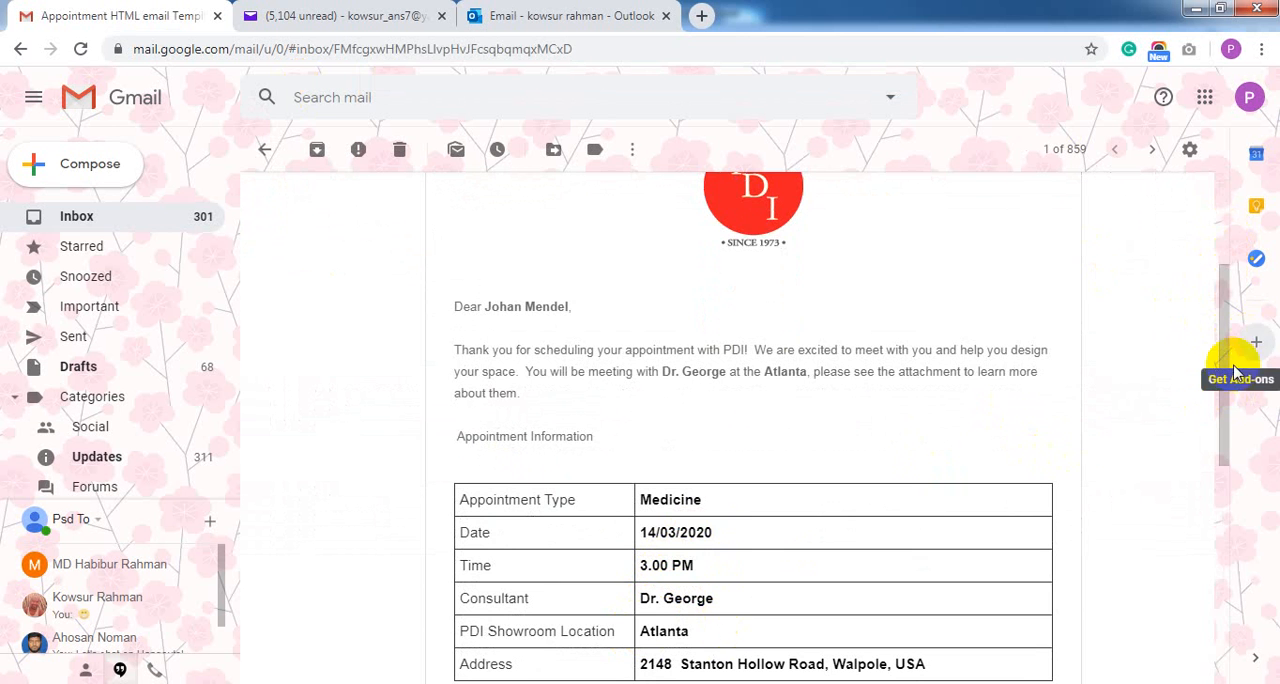
{"action": "left_click_drag", "start_coordinate": [1220, 400], "coordinate": [1222, 470]}
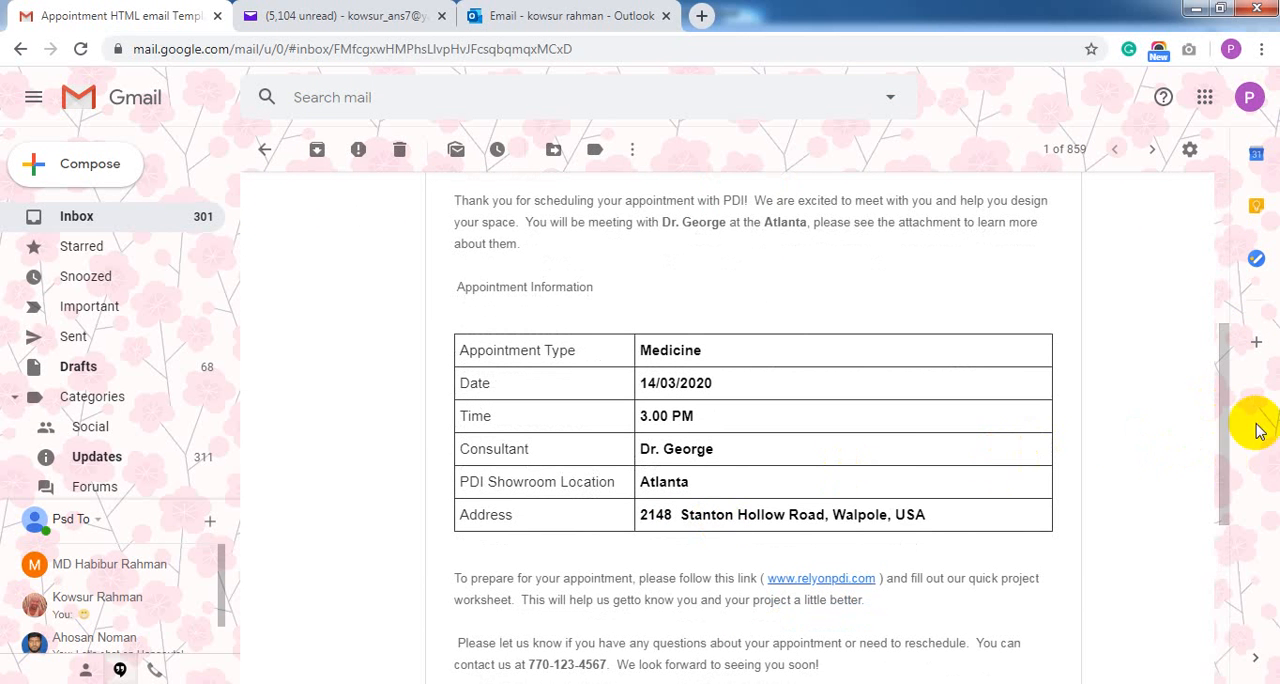
{"action": "left_click_drag", "start_coordinate": [1223, 438], "coordinate": [1221, 257]}
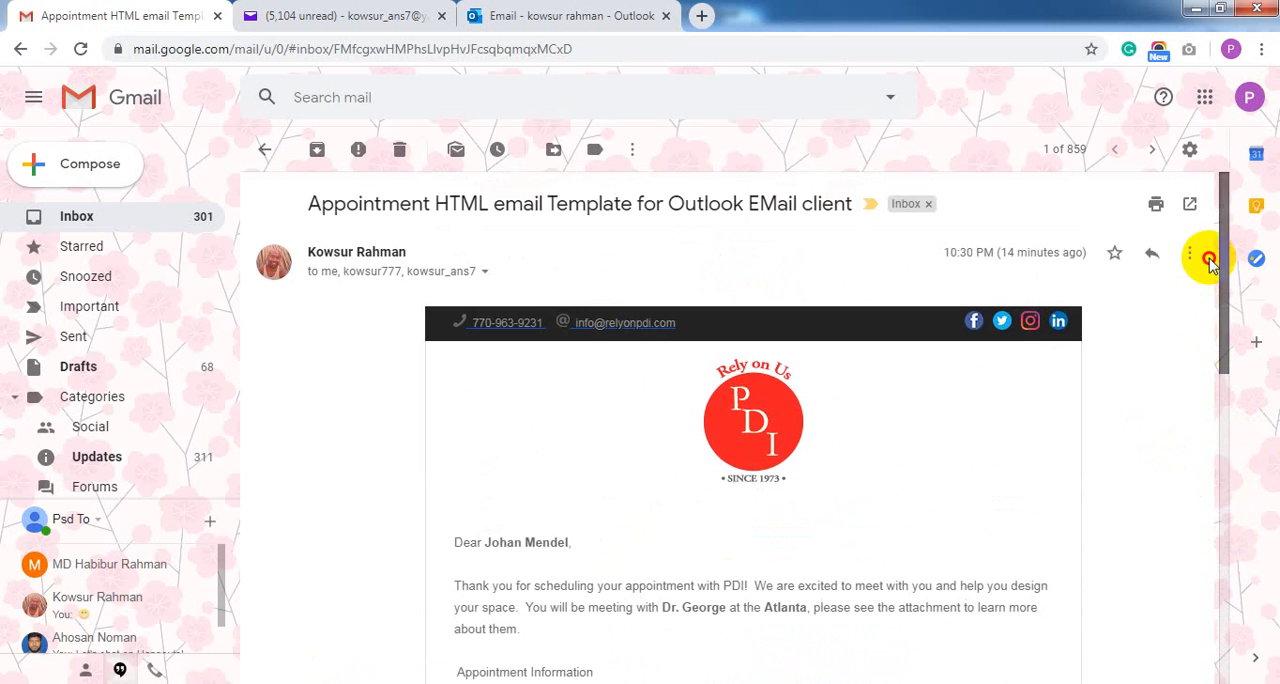
Open the received appointment email in the Yahoo Mail inbox and examine how its header and body display
{"action": "left_click", "coordinate": [337, 12]}
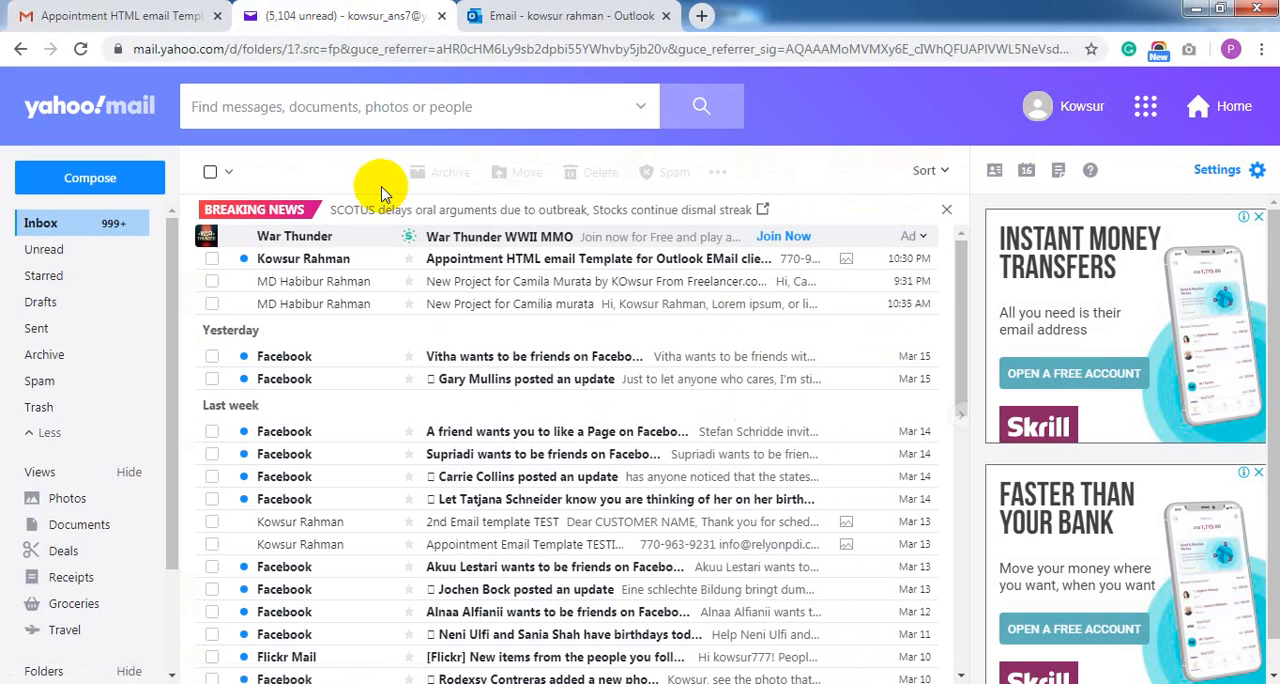
{"action": "left_click", "coordinate": [508, 262]}
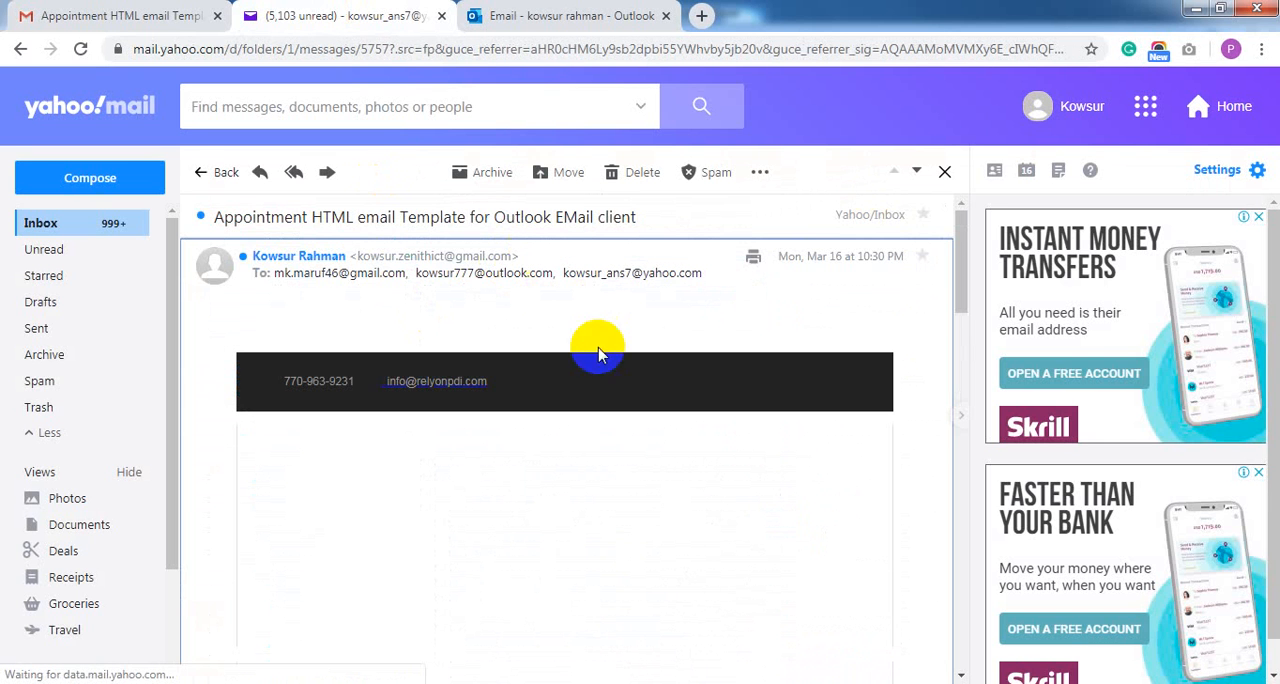
{"action": "left_click", "coordinate": [957, 274]}
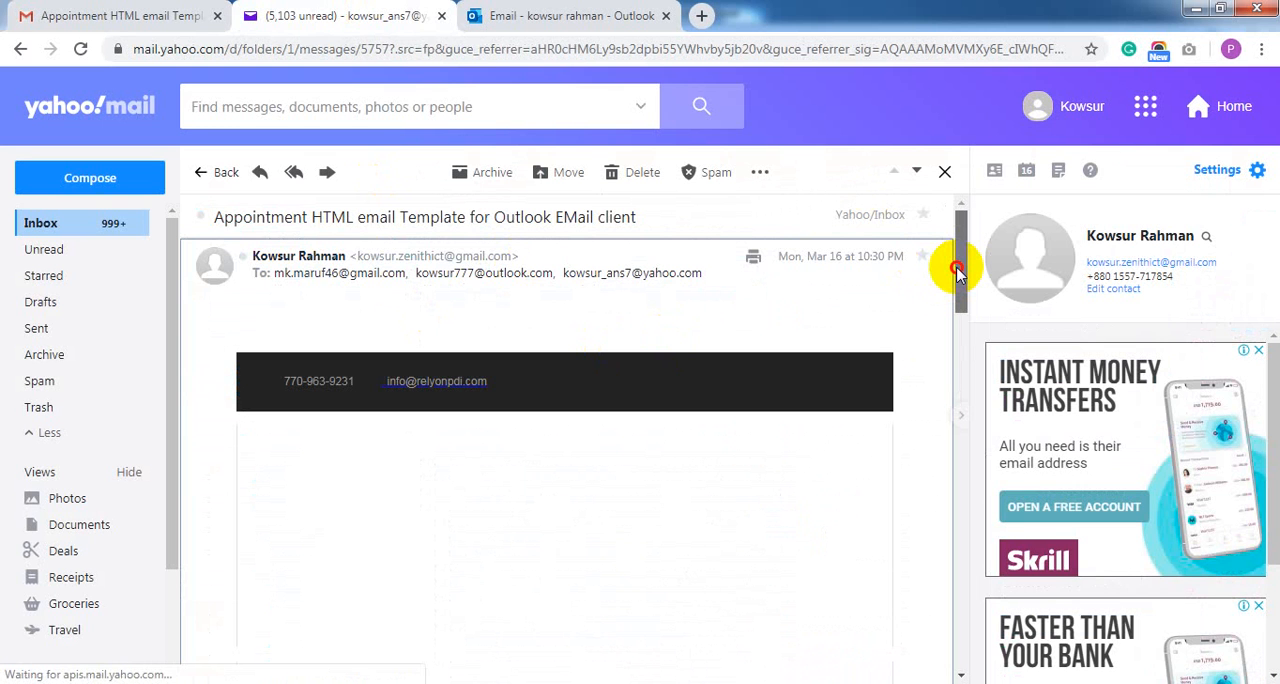
{"action": "left_click_drag", "start_coordinate": [957, 274], "coordinate": [934, 317]}
Open the received appointment email in the Outlook webmail inbox and examine its header, logo, greeting, appointment table and closing section
{"action": "left_click", "coordinate": [563, 10]}
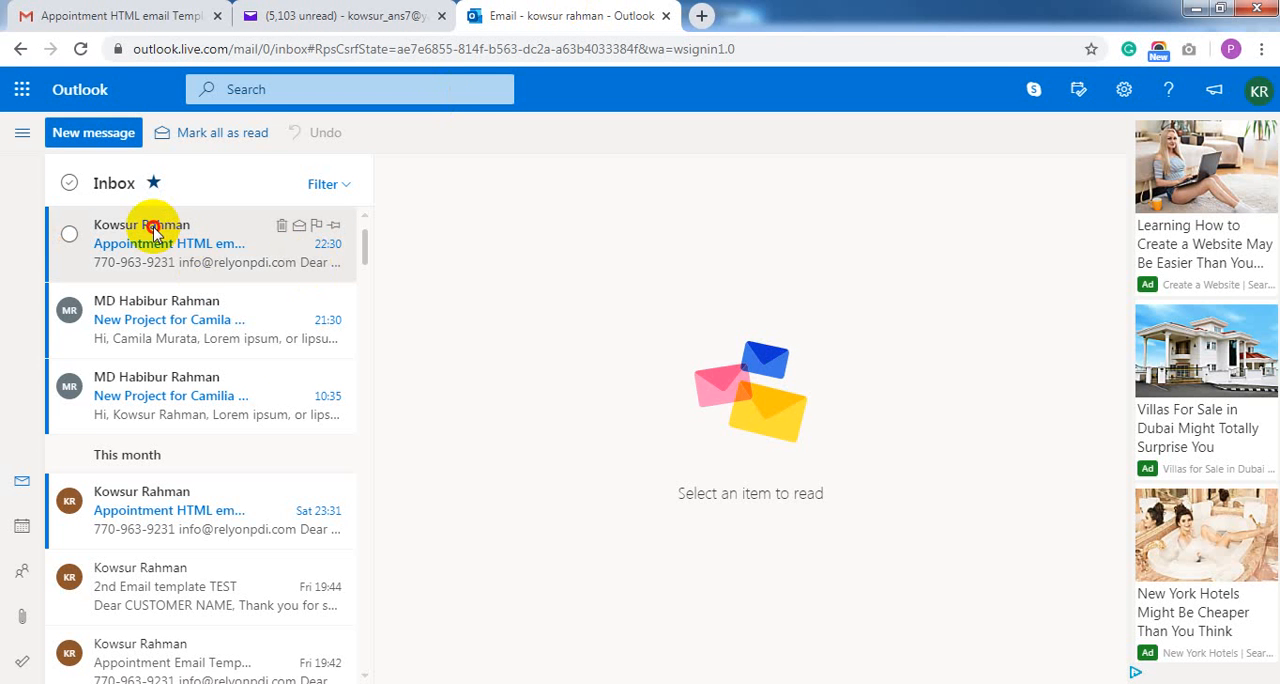
{"action": "left_click", "coordinate": [166, 232]}
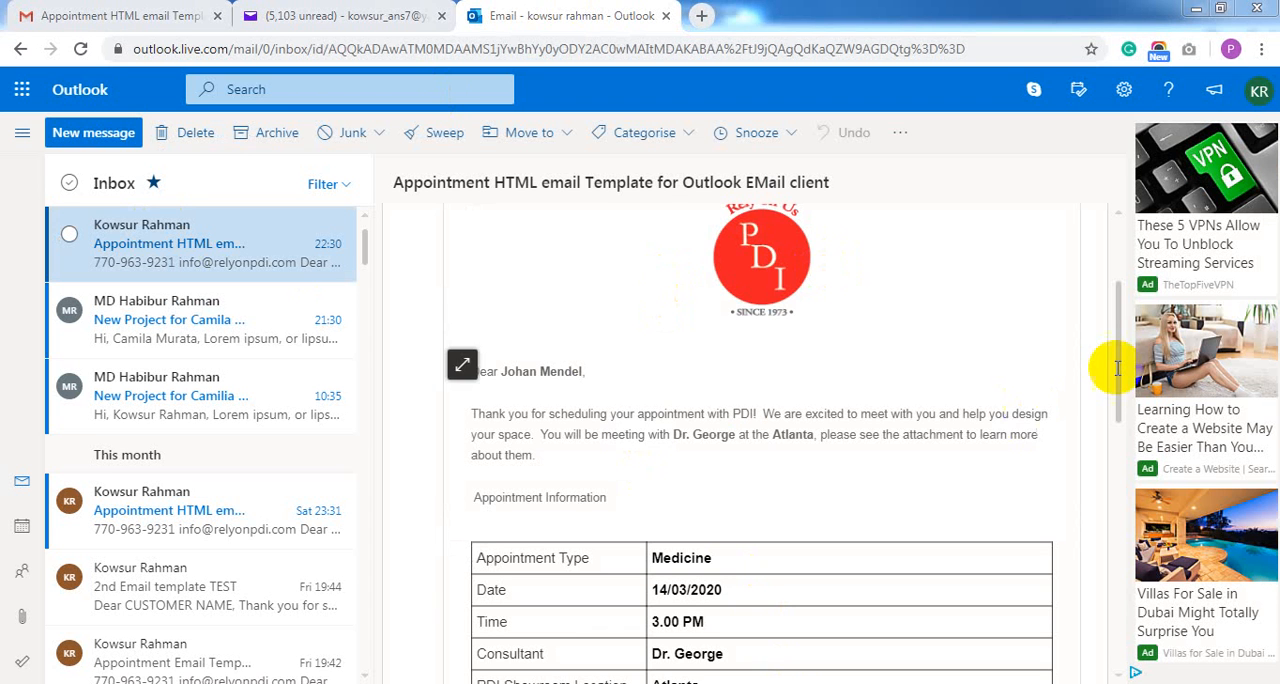
{"action": "left_click_drag", "start_coordinate": [1120, 378], "coordinate": [1114, 314]}
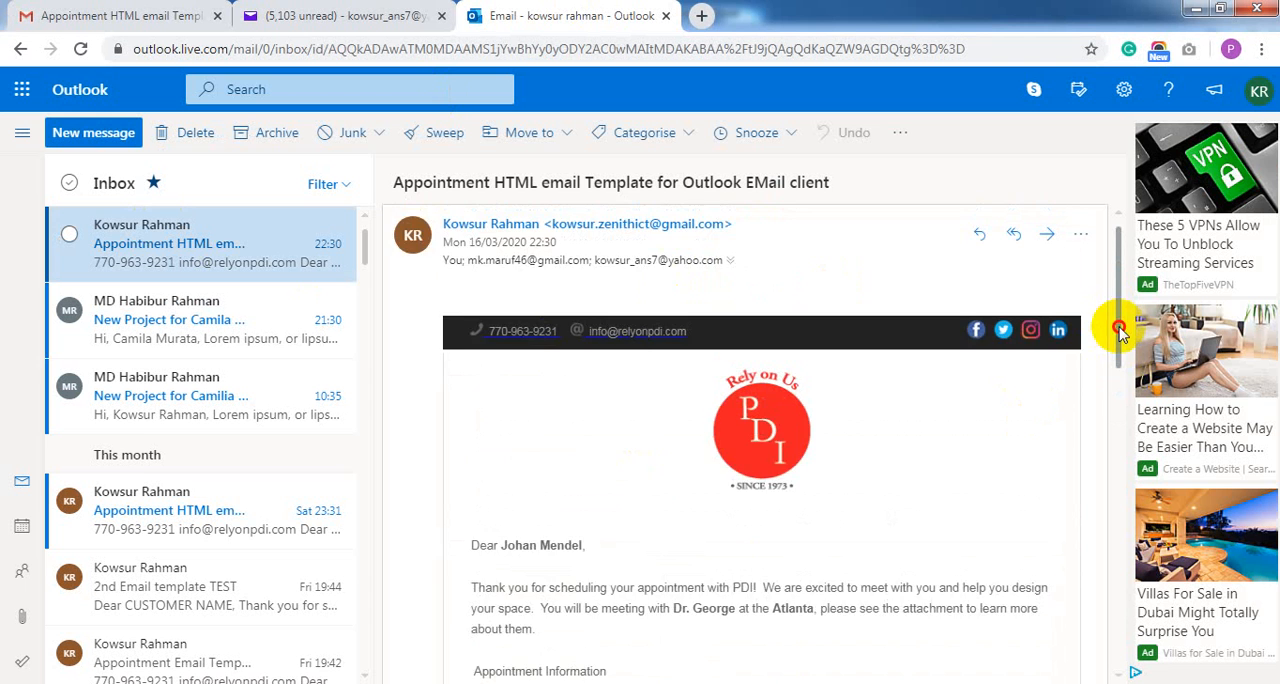
{"action": "left_click_drag", "start_coordinate": [1120, 333], "coordinate": [1104, 372]}
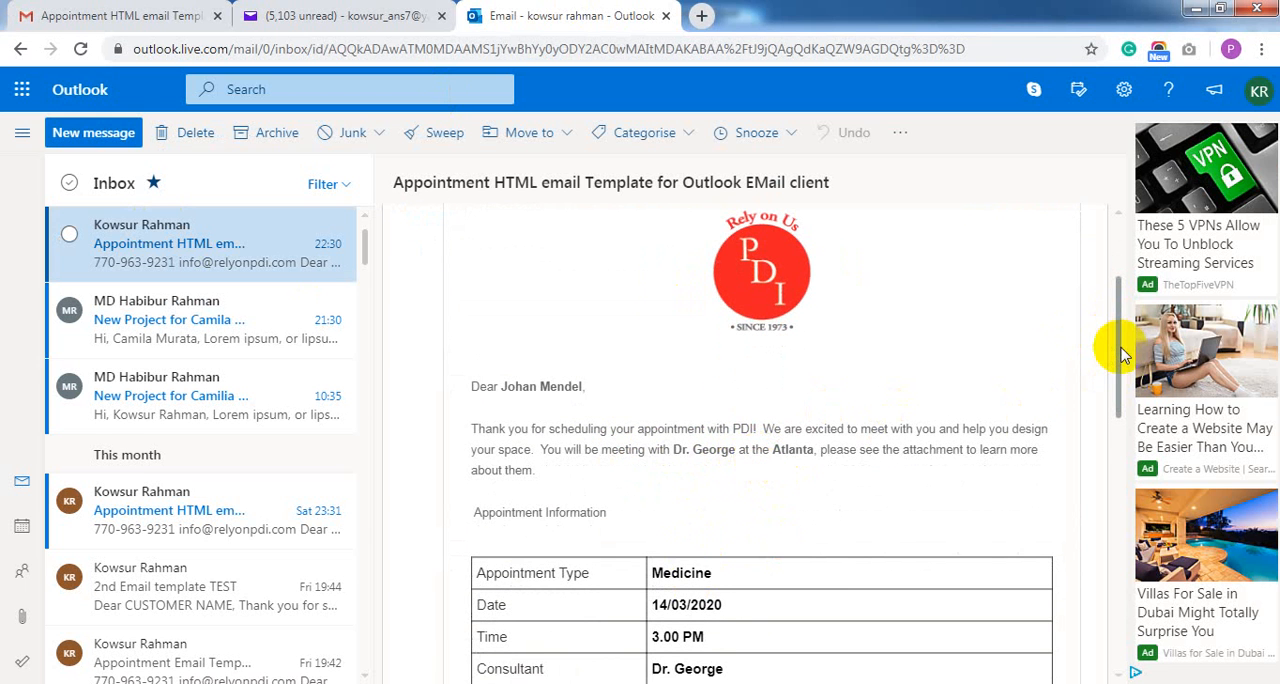
{"action": "left_click_drag", "start_coordinate": [1118, 354], "coordinate": [1114, 413]}
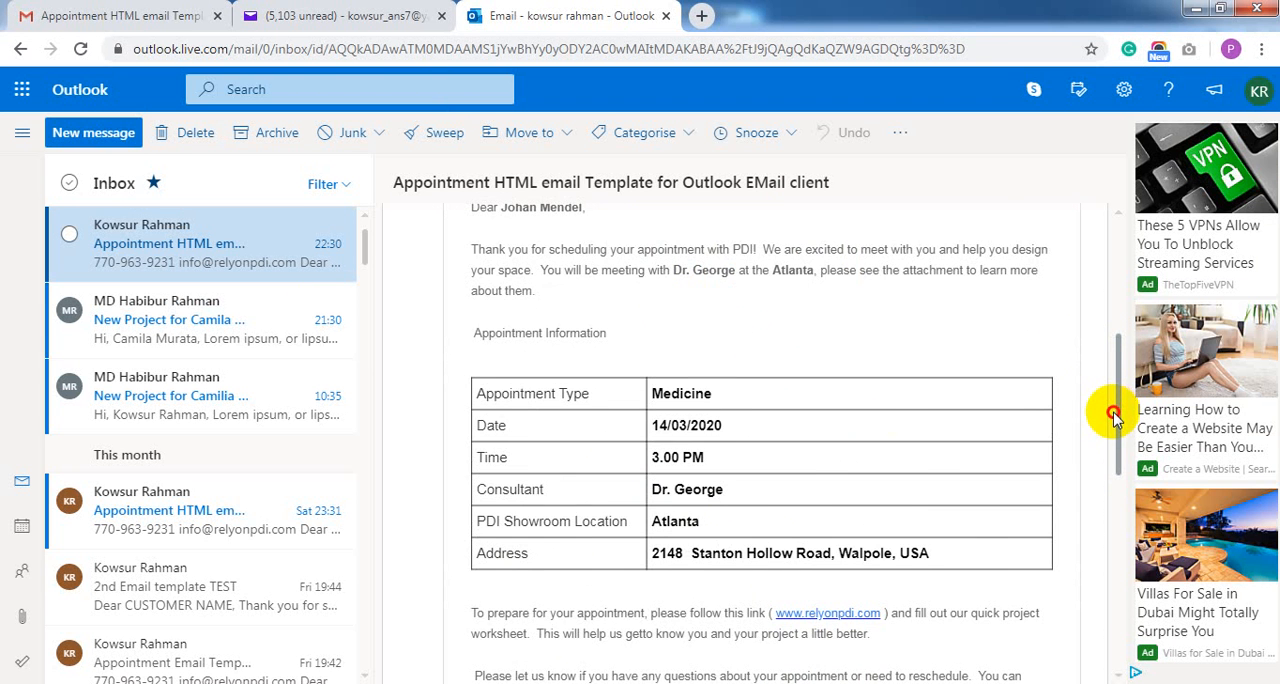
{"action": "left_click_drag", "start_coordinate": [1114, 413], "coordinate": [1117, 457]}
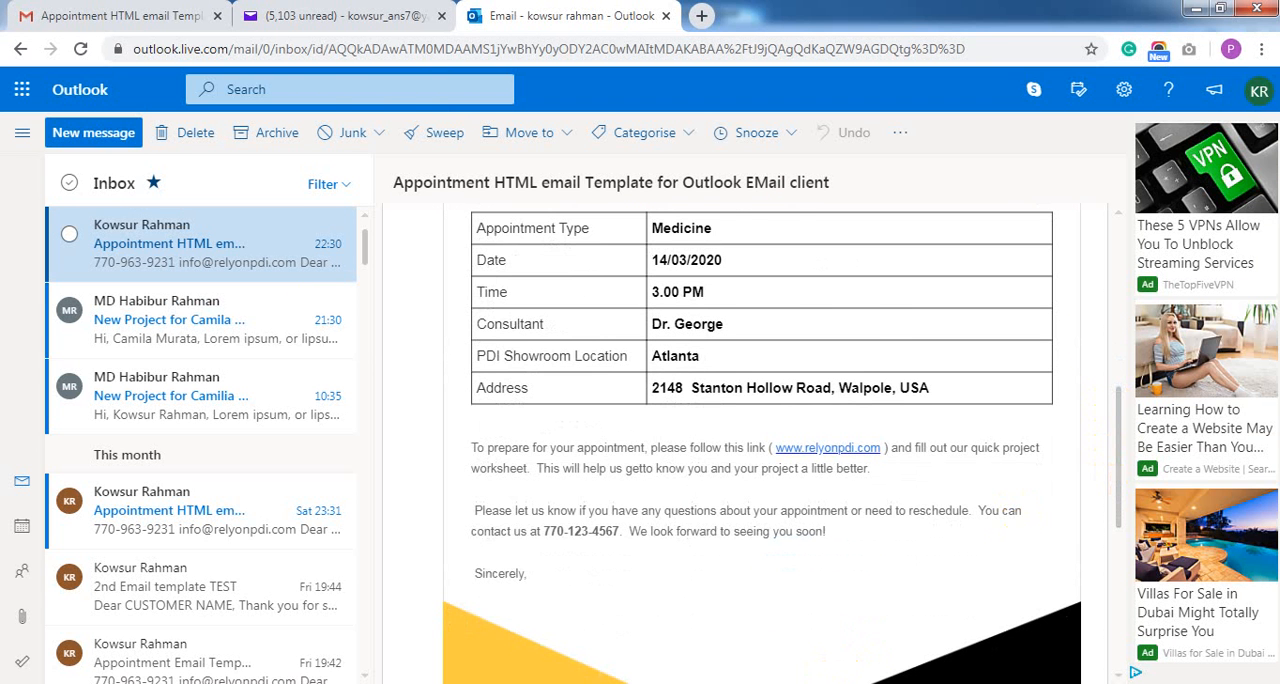
Switch to AppointmentList.xlsx in Excel and review the customer records one by one by selecting rows 5 to 8
{"action": "left_click", "coordinate": [531, 683]}
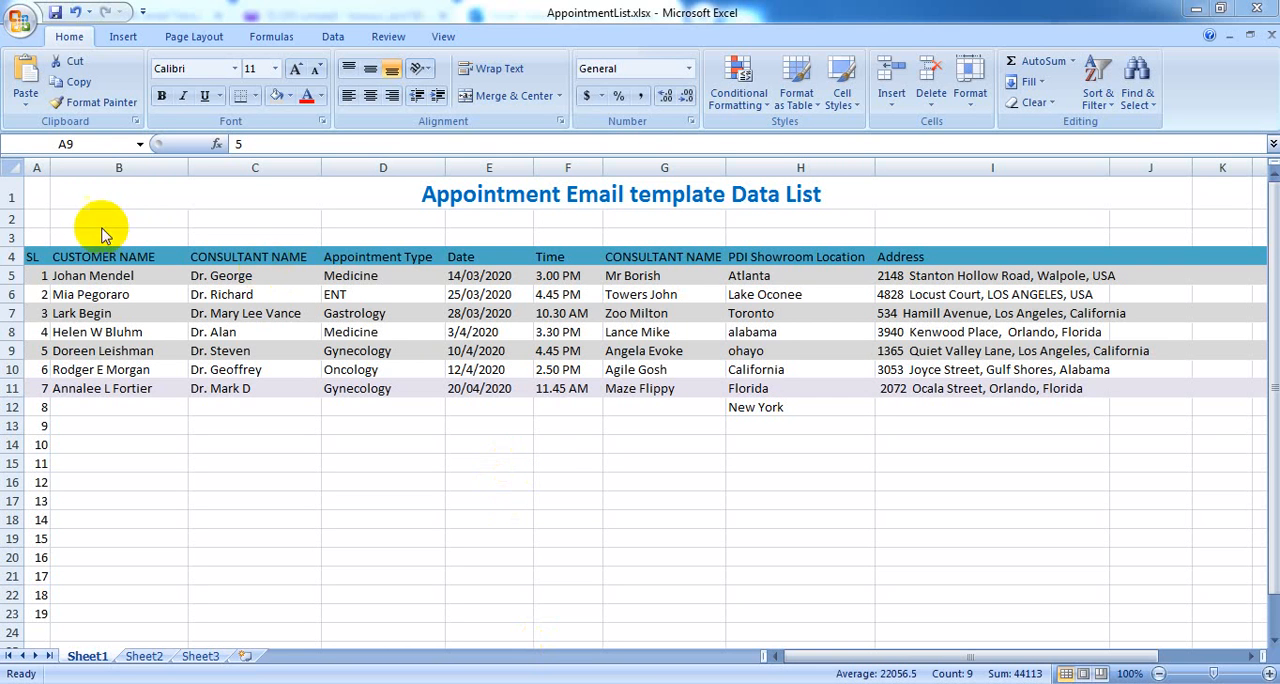
{"action": "left_click", "coordinate": [9, 276]}
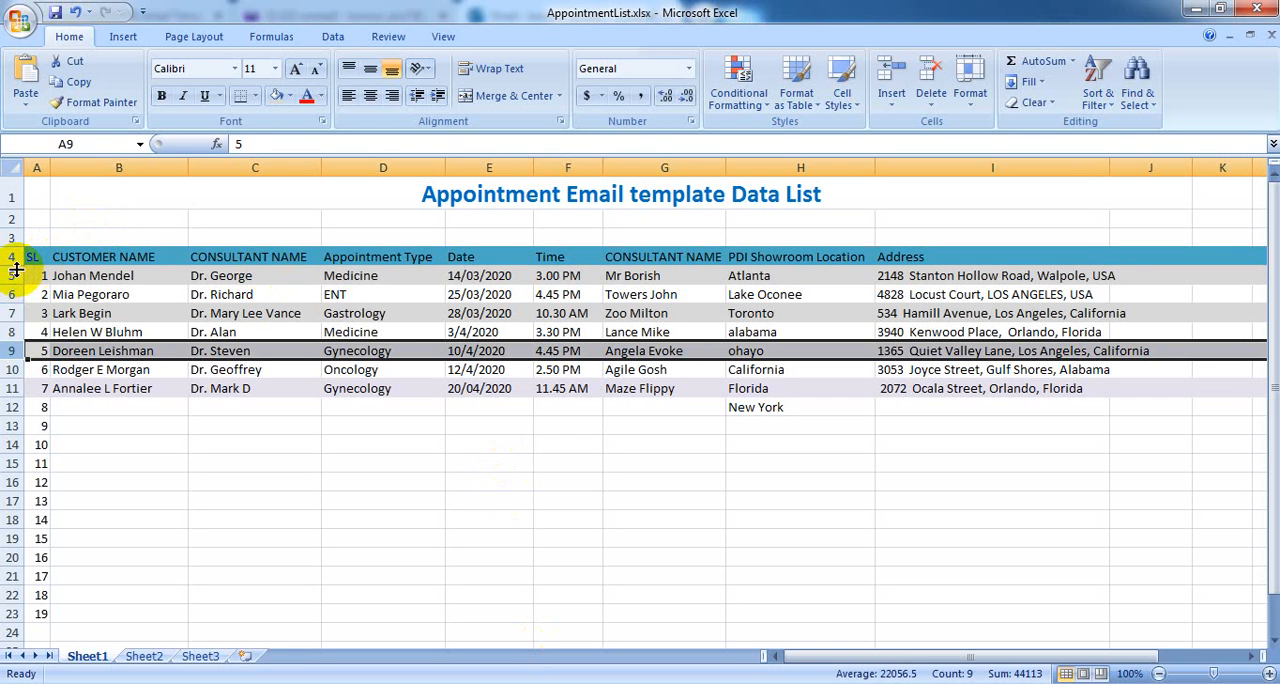
{"action": "left_click", "coordinate": [12, 276]}
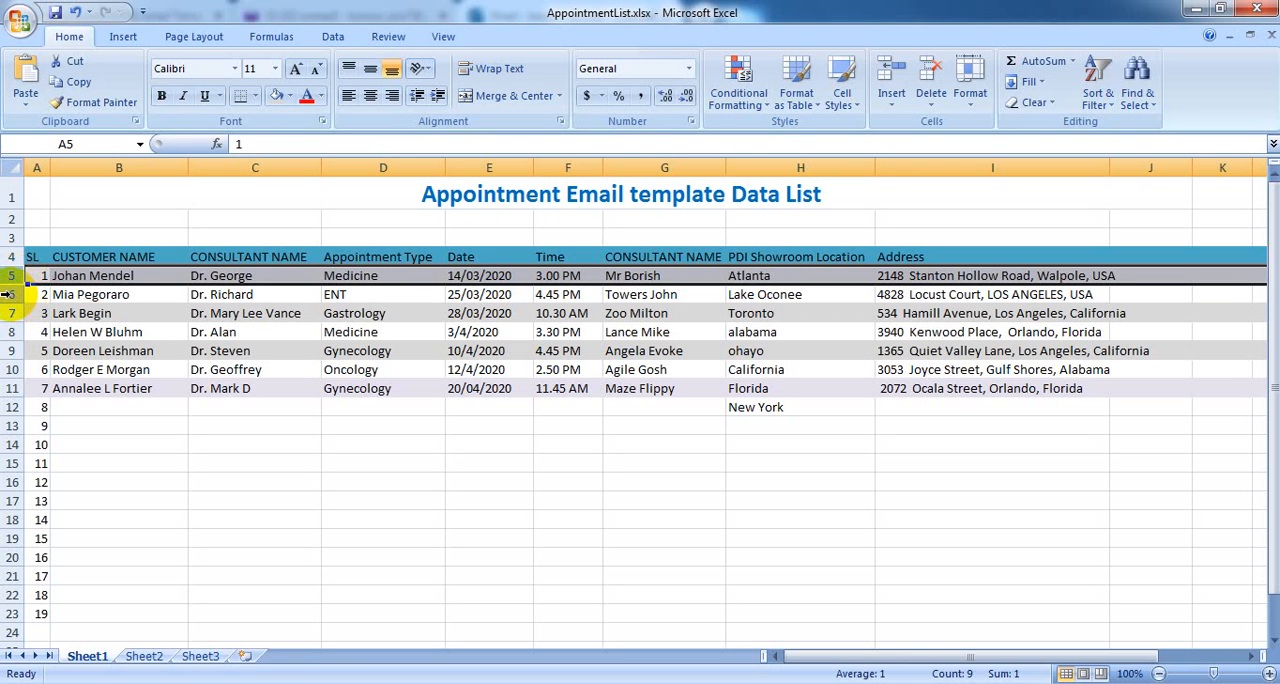
{"action": "left_click", "coordinate": [14, 295]}
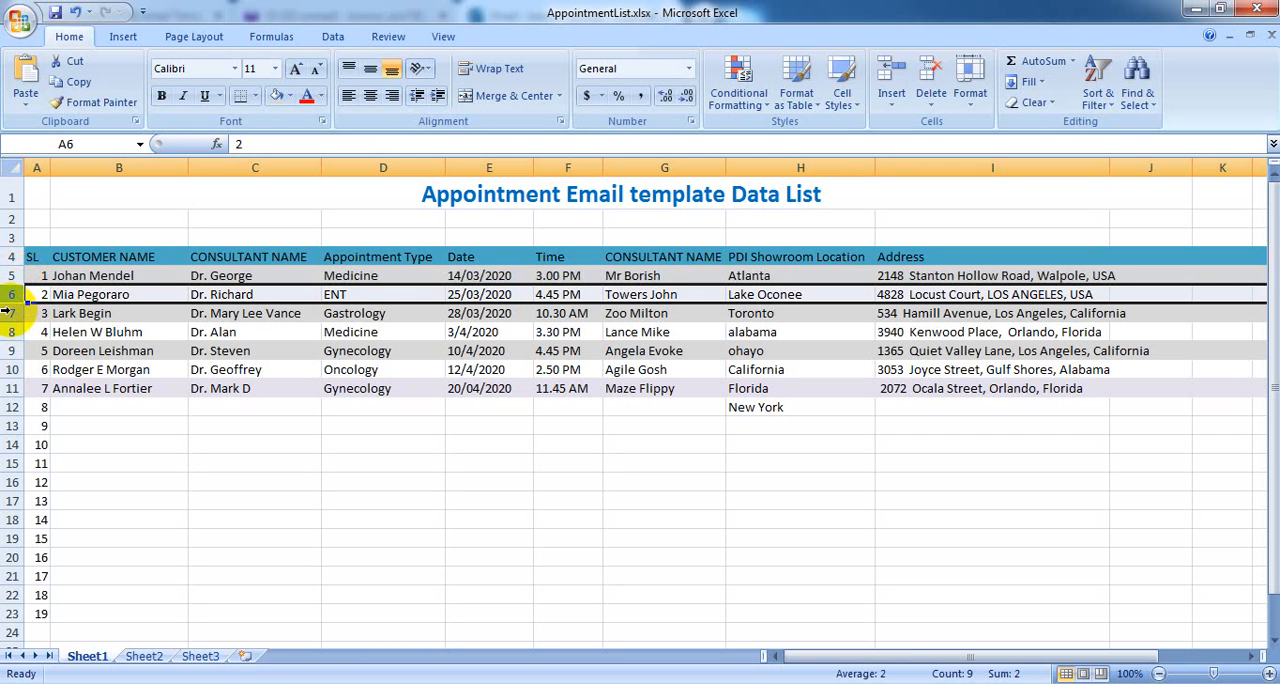
{"action": "left_click", "coordinate": [10, 313]}
{"action": "left_click", "coordinate": [10, 331]}
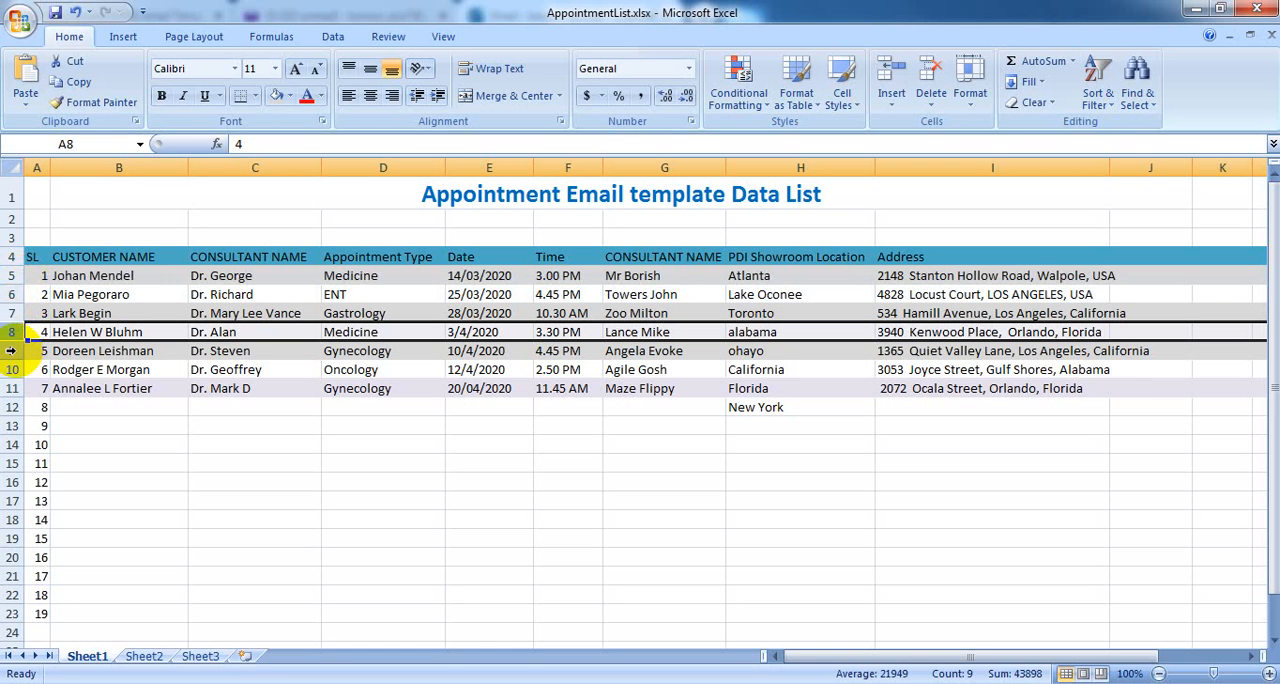